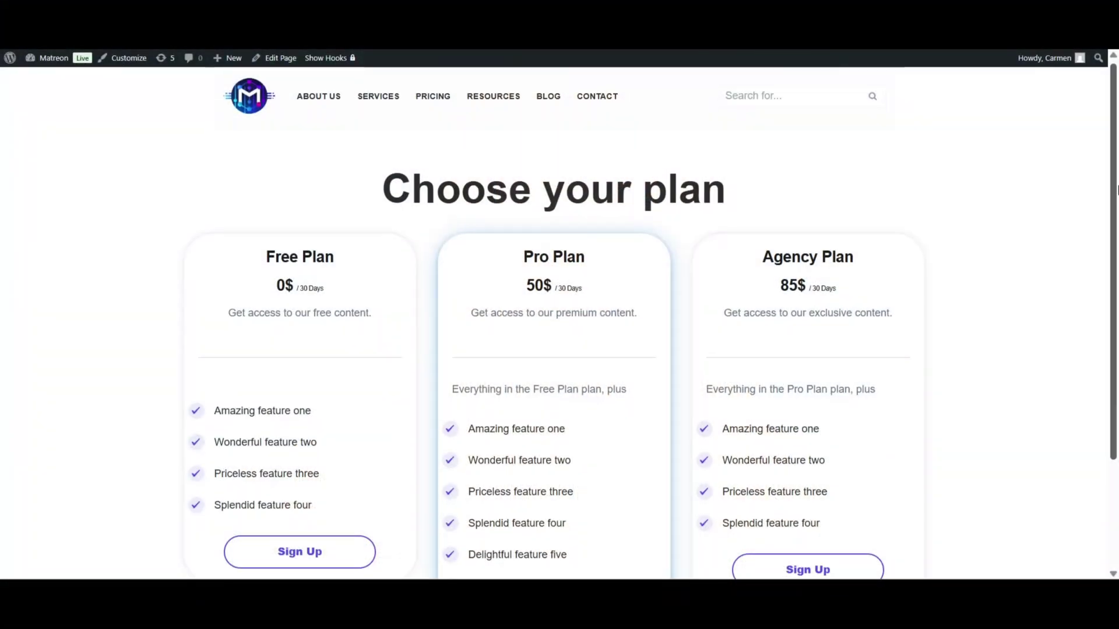
Find 'paid member subscriptions' under Add Plugins, then install and activate Paid Member Subscriptions.
{"action": "scroll", "coordinate": [1112, 254], "scroll_direction": "down", "scroll_amount": 2}
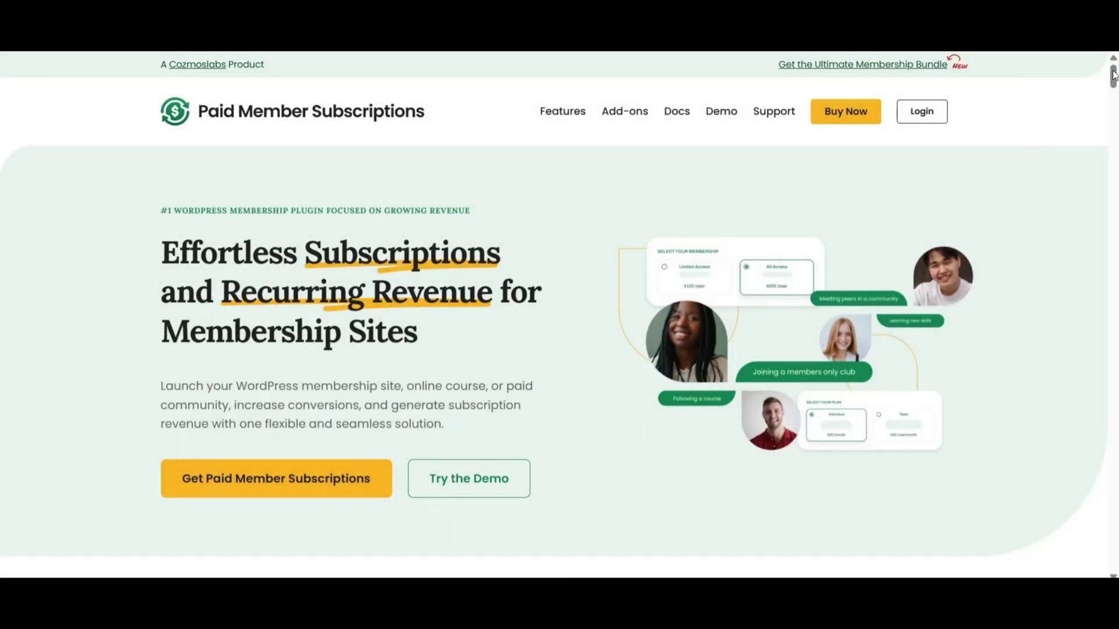
{"action": "left_click_drag", "start_coordinate": [1113, 75], "coordinate": [1115, 175]}
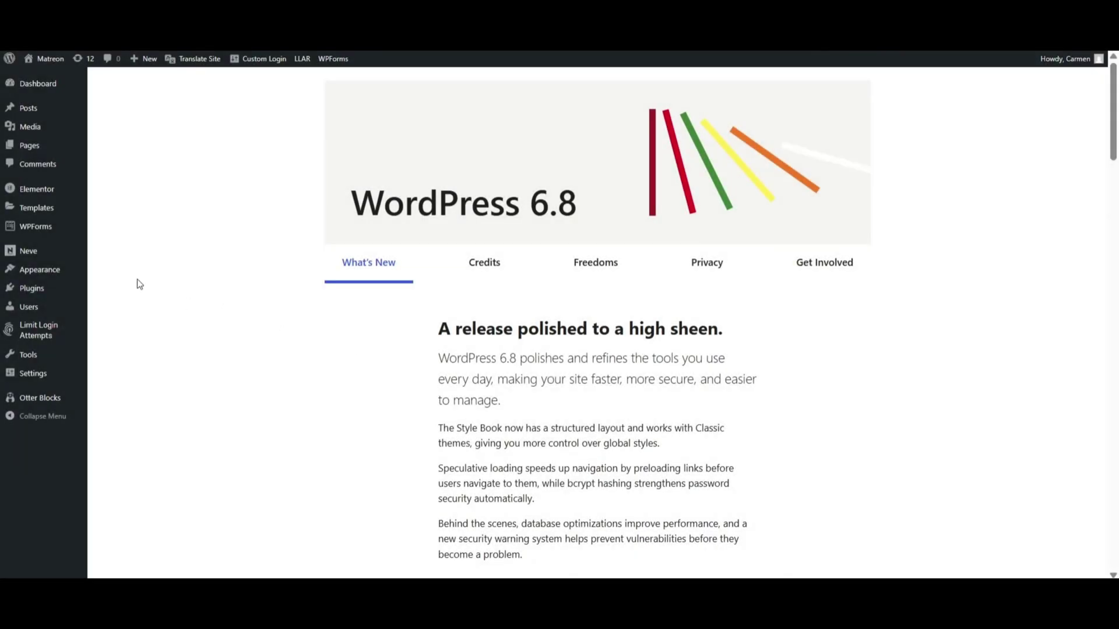
{"action": "mouse_move", "coordinate": [38, 292]}
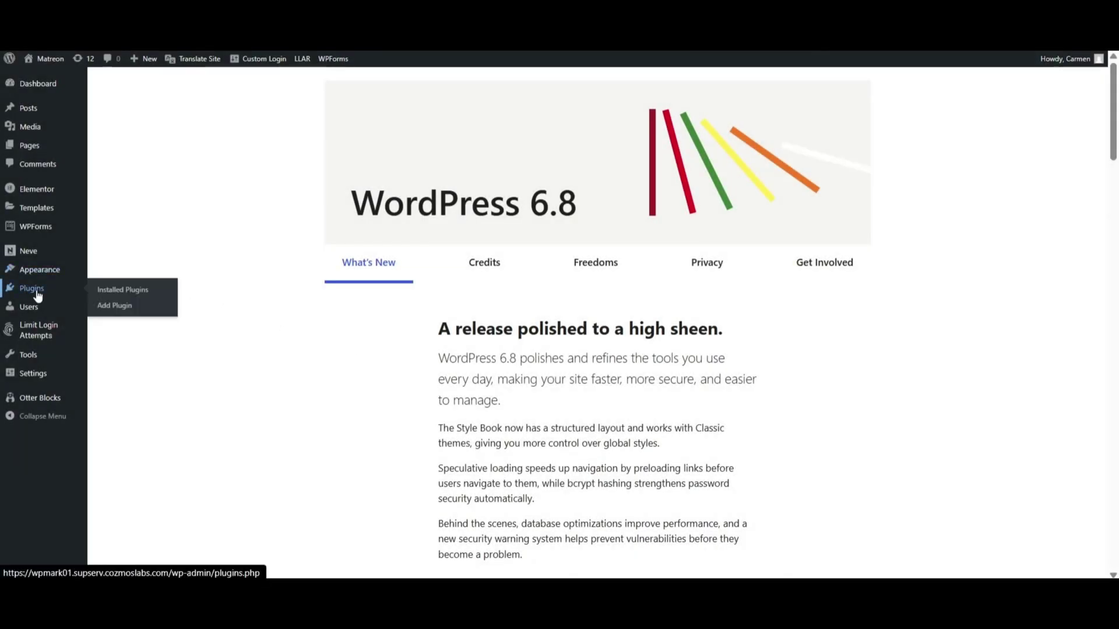
{"action": "left_click", "coordinate": [111, 309]}
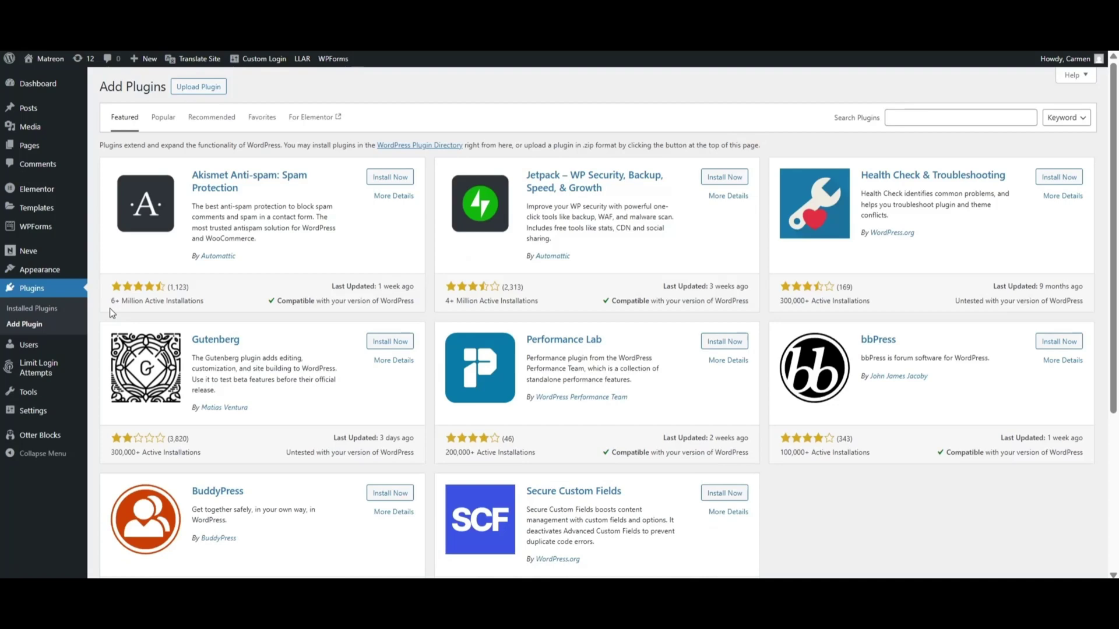
{"action": "left_click", "coordinate": [903, 119]}
{"action": "left_click", "coordinate": [950, 277]}
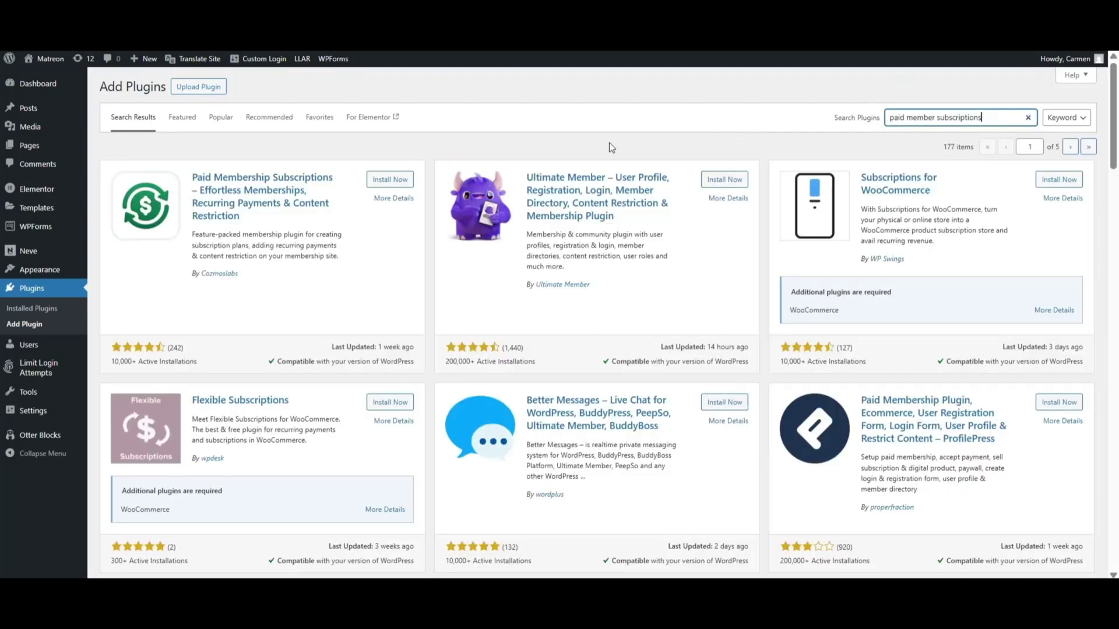
{"action": "left_click", "coordinate": [384, 182]}
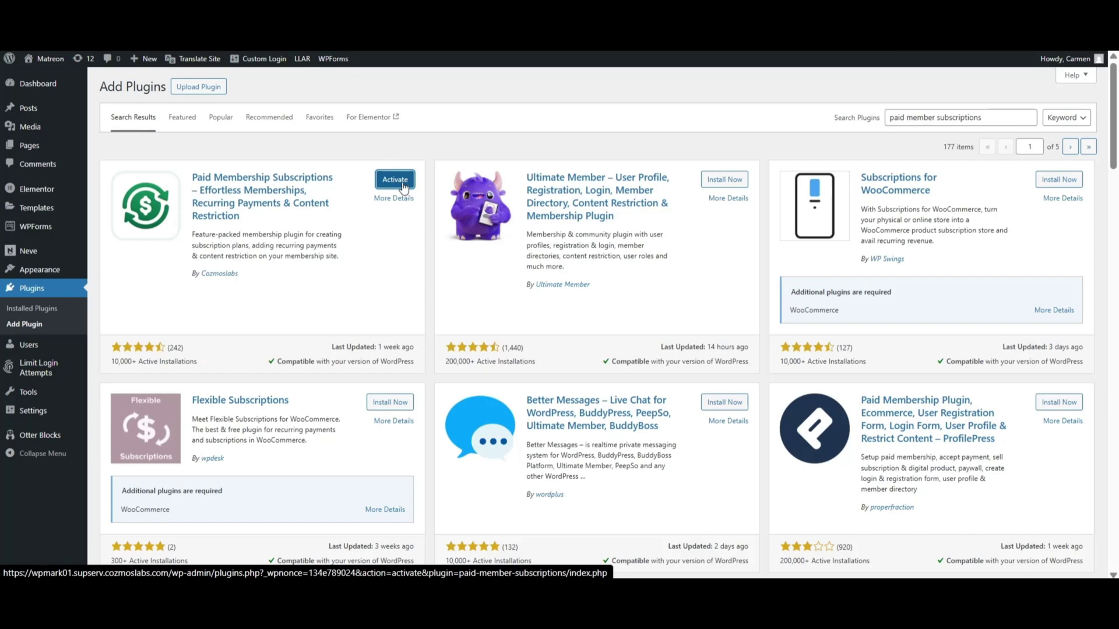
{"action": "left_click", "coordinate": [395, 179]}
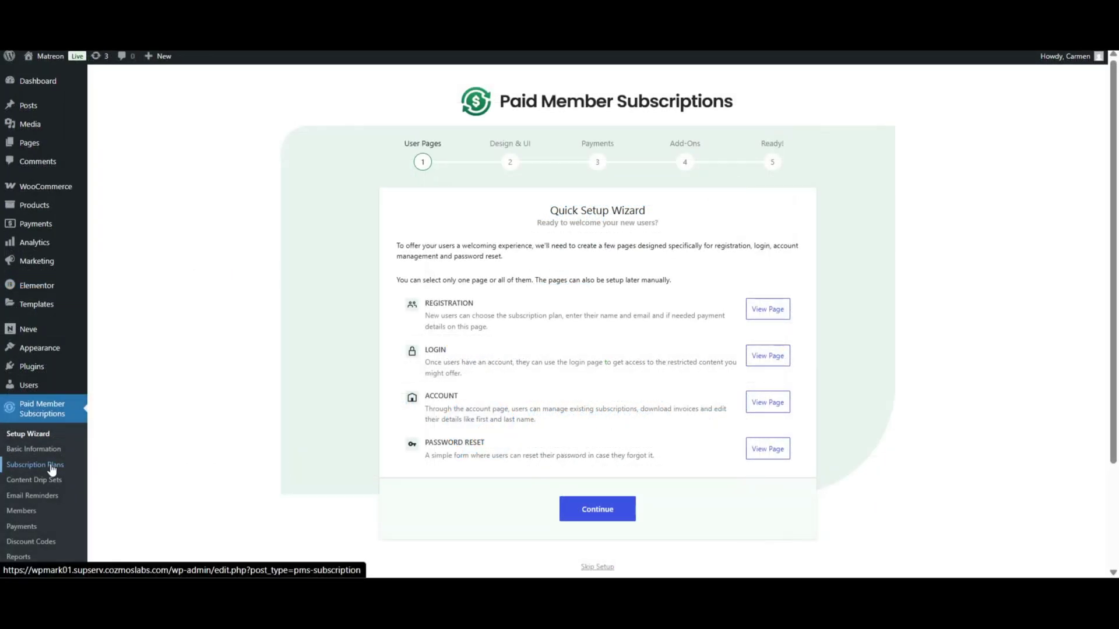
Create and save 'Free Plan', described 'Get access to our content.', with a 30-day duration.
{"action": "left_click", "coordinate": [52, 470]}
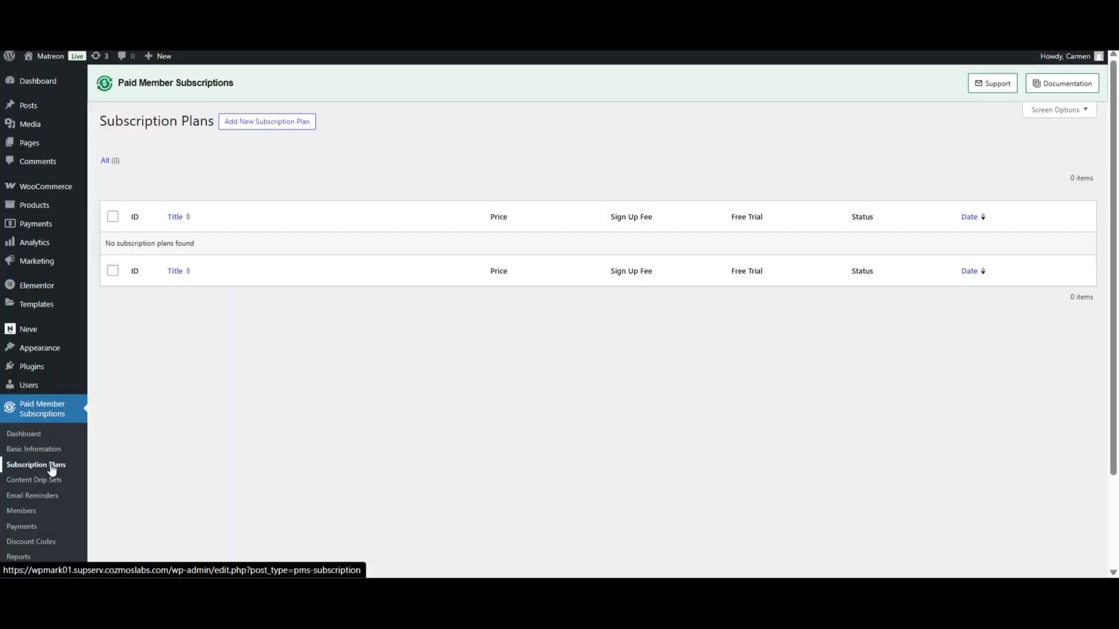
{"action": "left_click", "coordinate": [294, 125]}
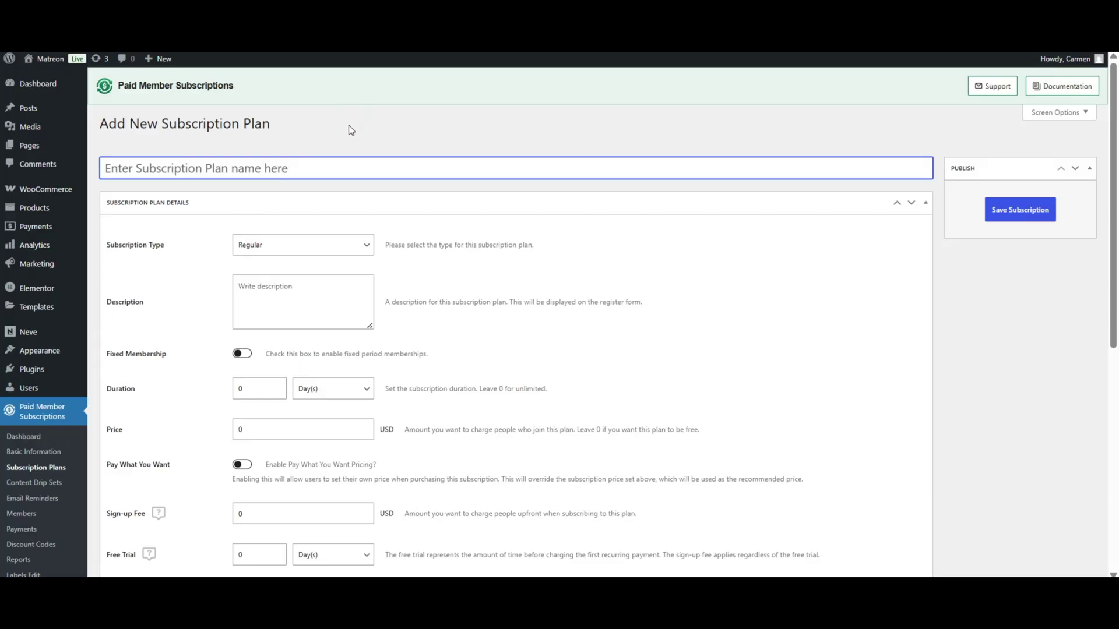
{"action": "type", "text": "Free Plan"}
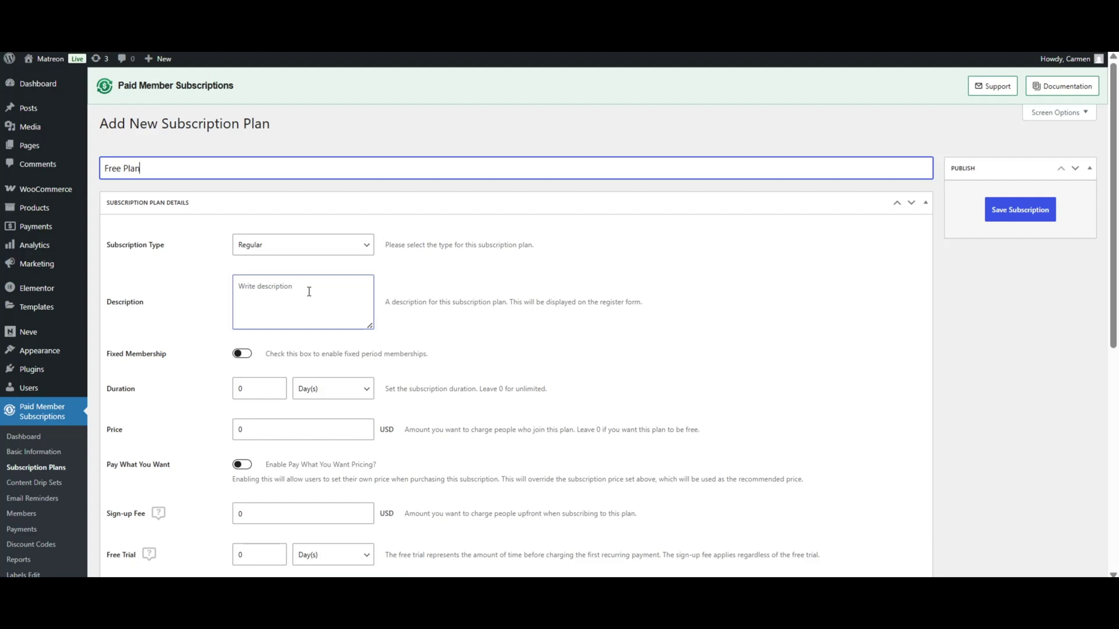
{"action": "left_click", "coordinate": [307, 291]}
{"action": "type", "text": "Get access to our content"}
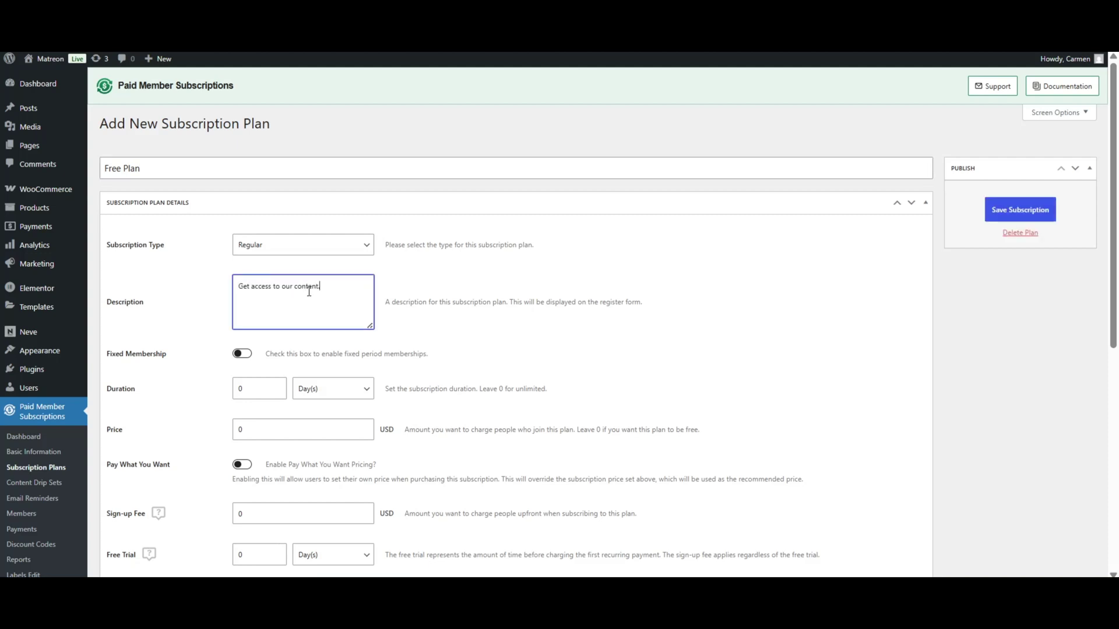
{"action": "left_click", "coordinate": [256, 387]}
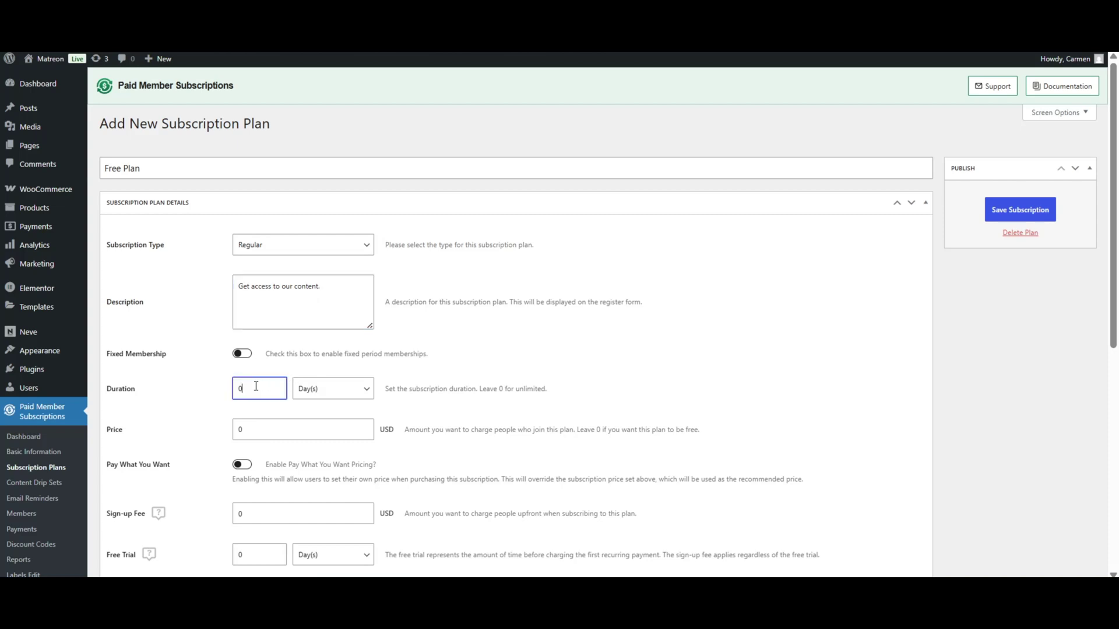
{"action": "type", "text": "30"}
{"action": "left_click", "coordinate": [1013, 211]}
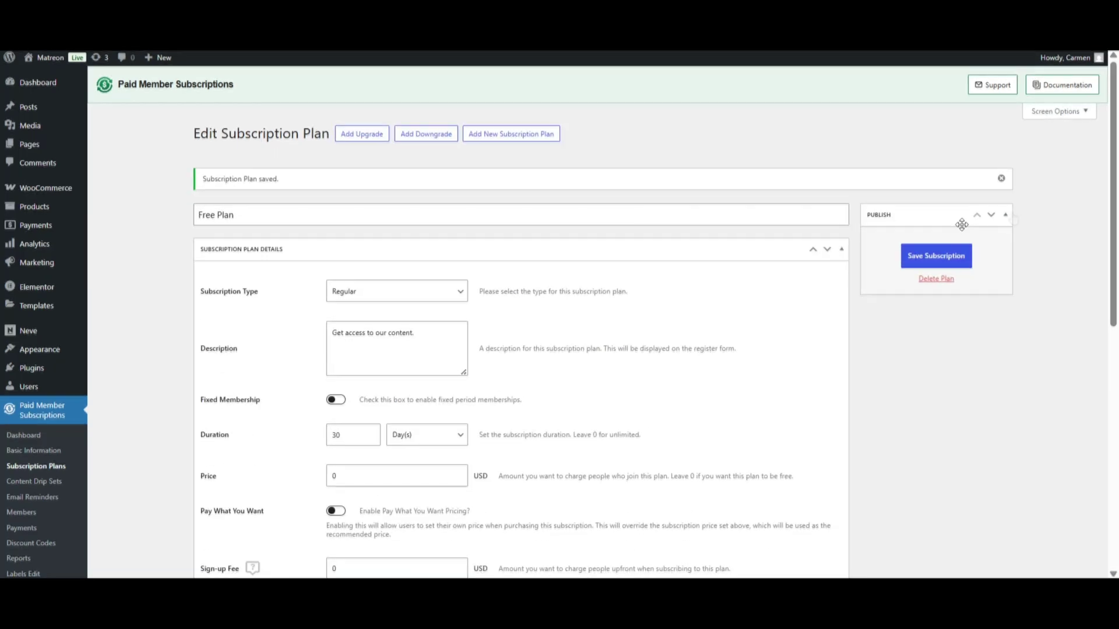
Create and save 'Pro Plan', described 'Get access to our pro content.', 30 days, price 50.
{"action": "left_click", "coordinate": [639, 196]}
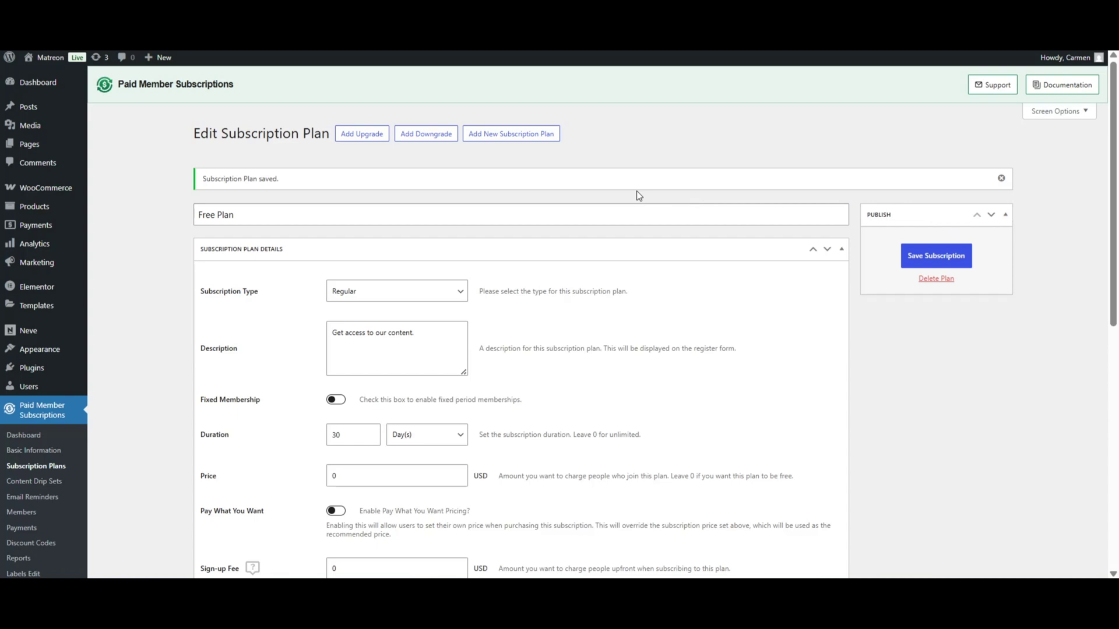
{"action": "left_click", "coordinate": [521, 133]}
{"action": "type", "text": "Pro Plan"}
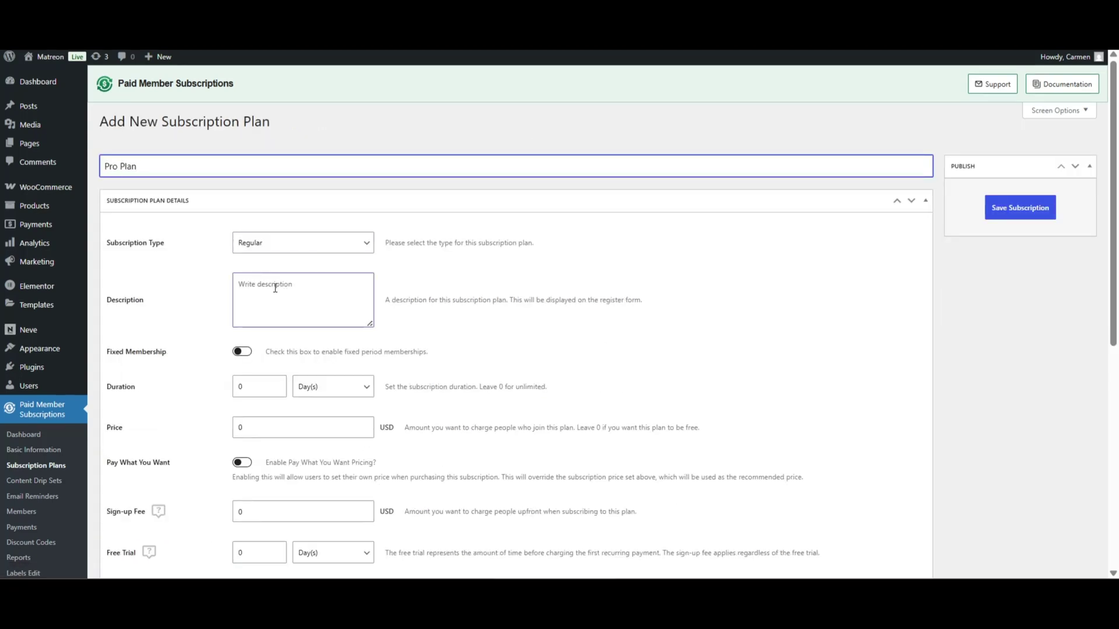
{"action": "left_click", "coordinate": [276, 287]}
{"action": "type", "text": "Get access to our pro content."}
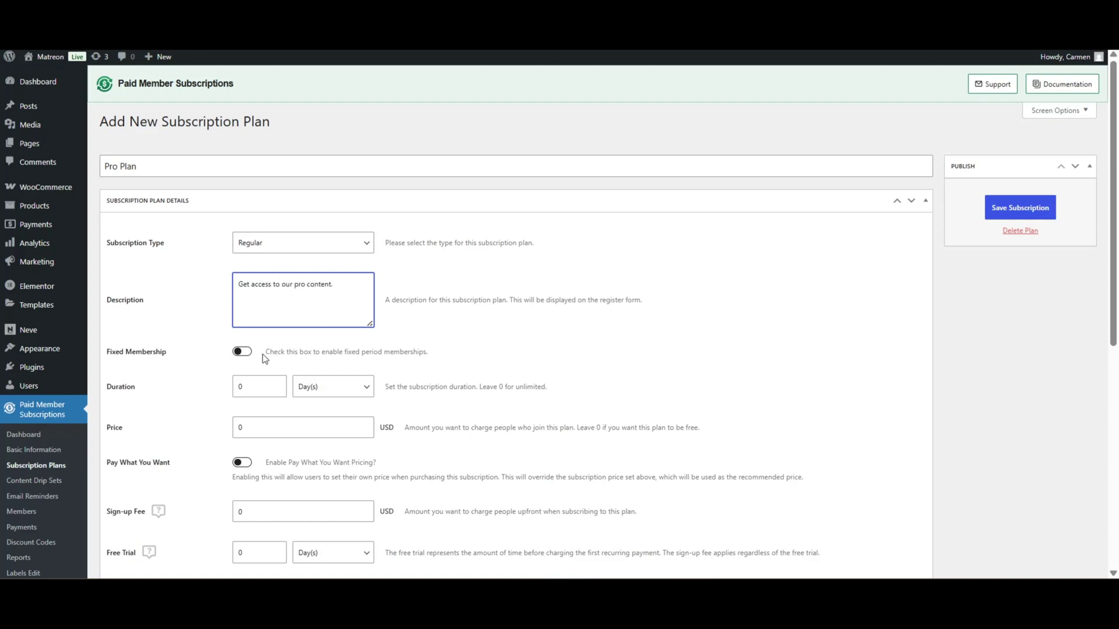
{"action": "left_click", "coordinate": [260, 386]}
{"action": "key", "text": "BackSpace"}
{"action": "type", "text": "30"}
{"action": "left_click", "coordinate": [272, 427]}
{"action": "key", "text": "BackSpace"}
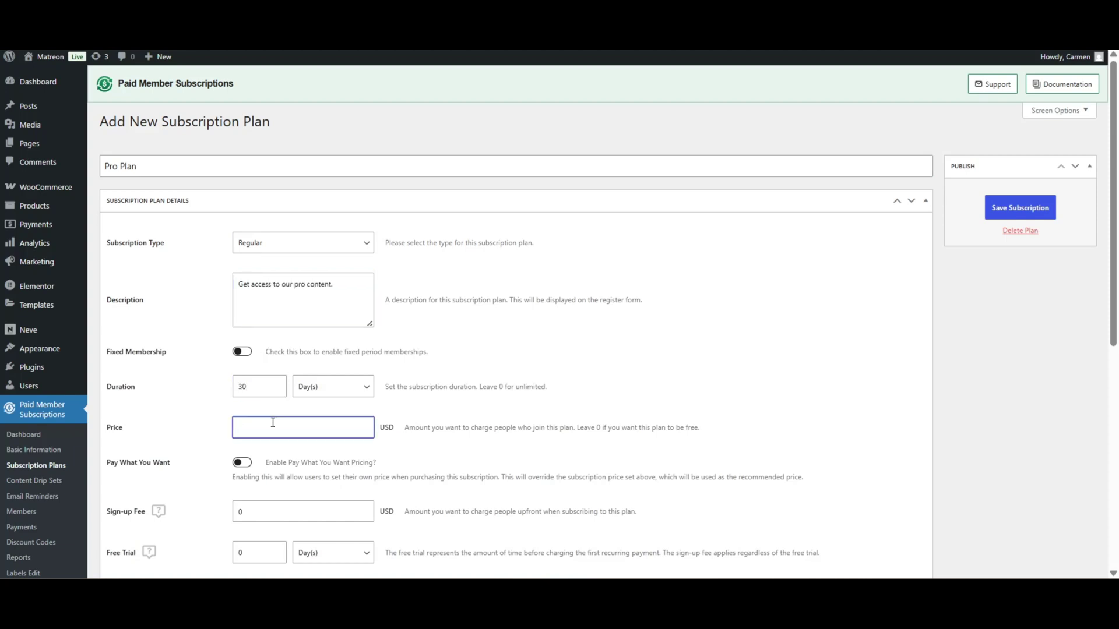
{"action": "type", "text": "50"}
{"action": "left_click", "coordinate": [1020, 207]}
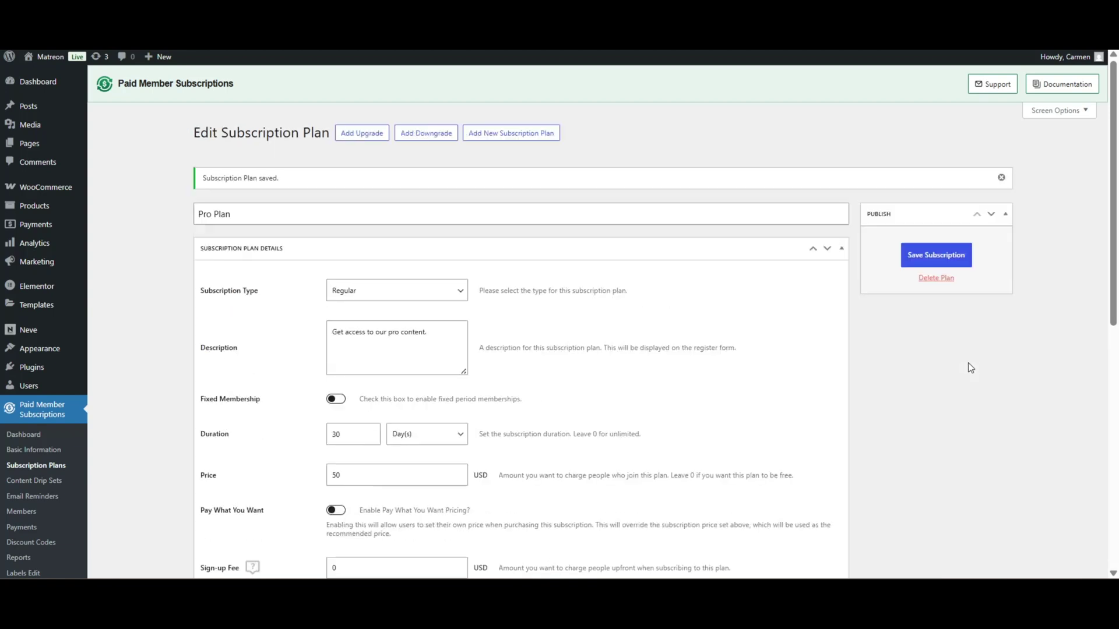
Create and save 'Agency Plan', described 'Get exclusive access to all our content.', 30 days, price 85.
{"action": "left_click", "coordinate": [525, 134]}
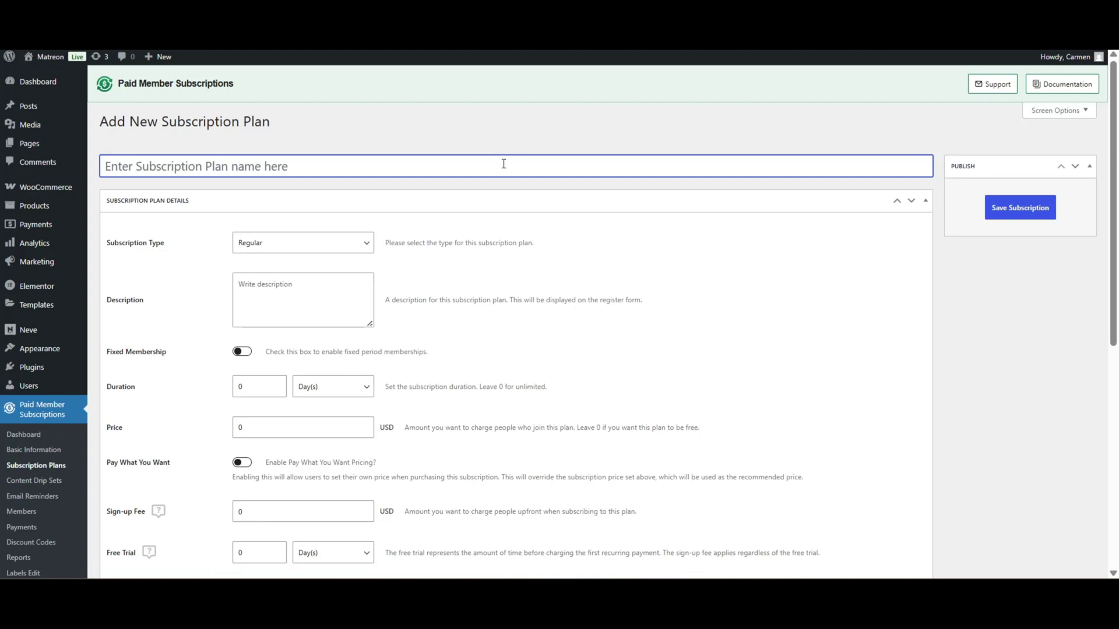
{"action": "type", "text": "Agency Plan"}
{"action": "left_click", "coordinate": [272, 289]}
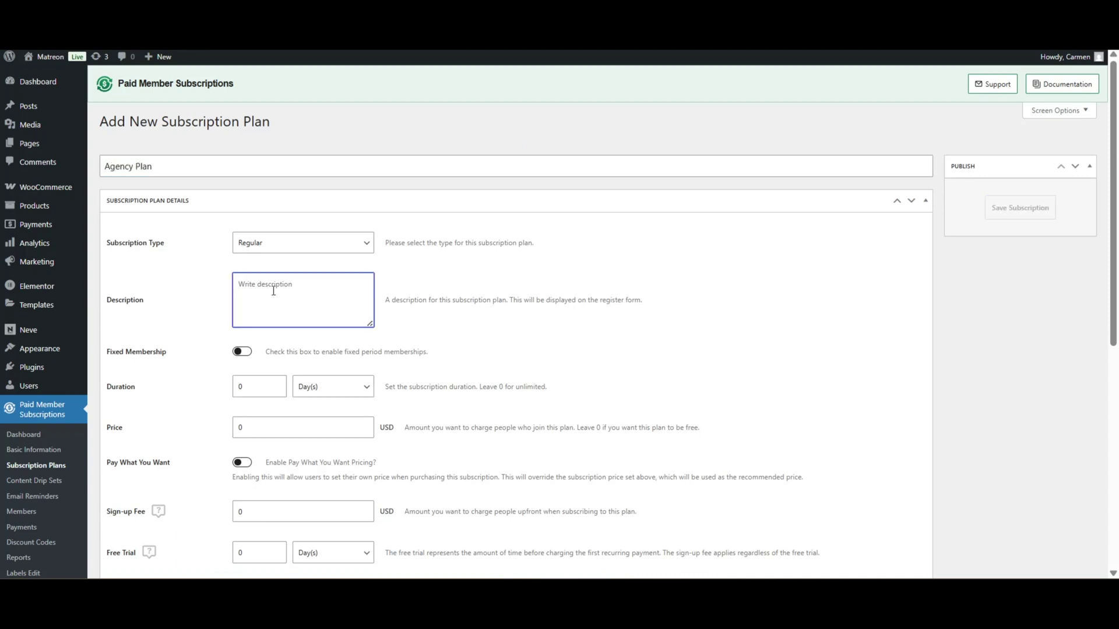
{"action": "type", "text": "Get exclusive access to all our content."}
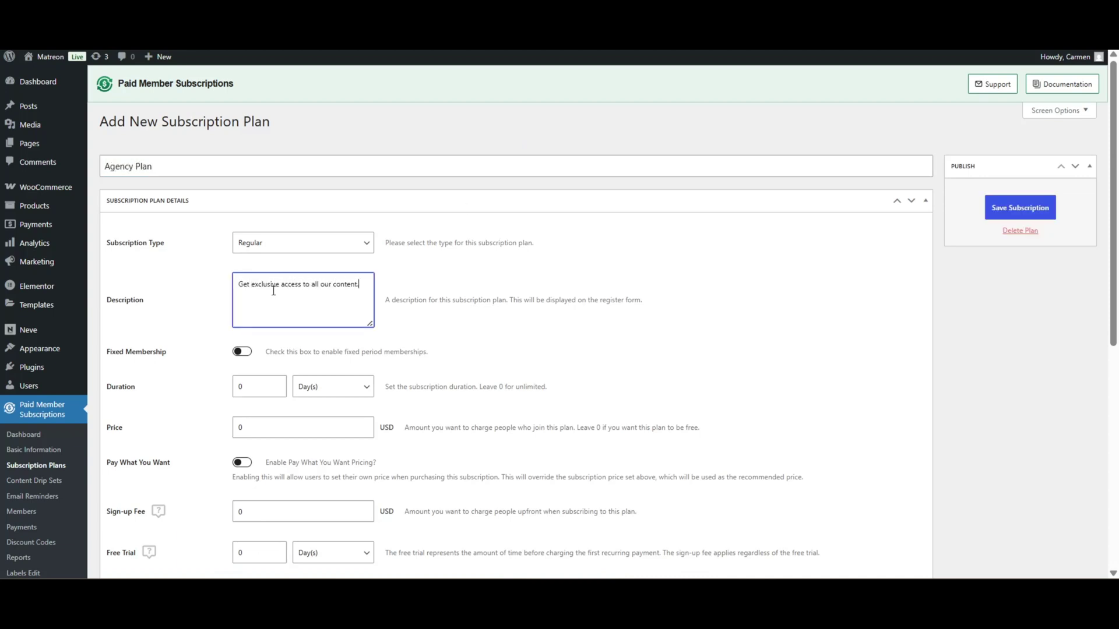
{"action": "double_click", "coordinate": [248, 387]}
{"action": "type", "text": "30"}
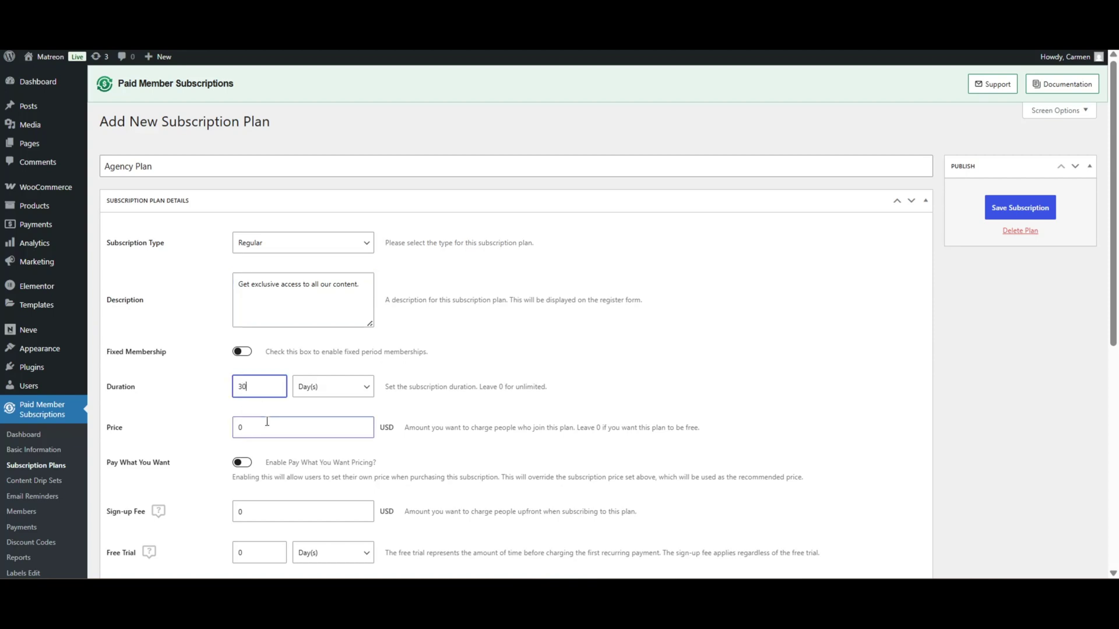
{"action": "left_click", "coordinate": [271, 427]}
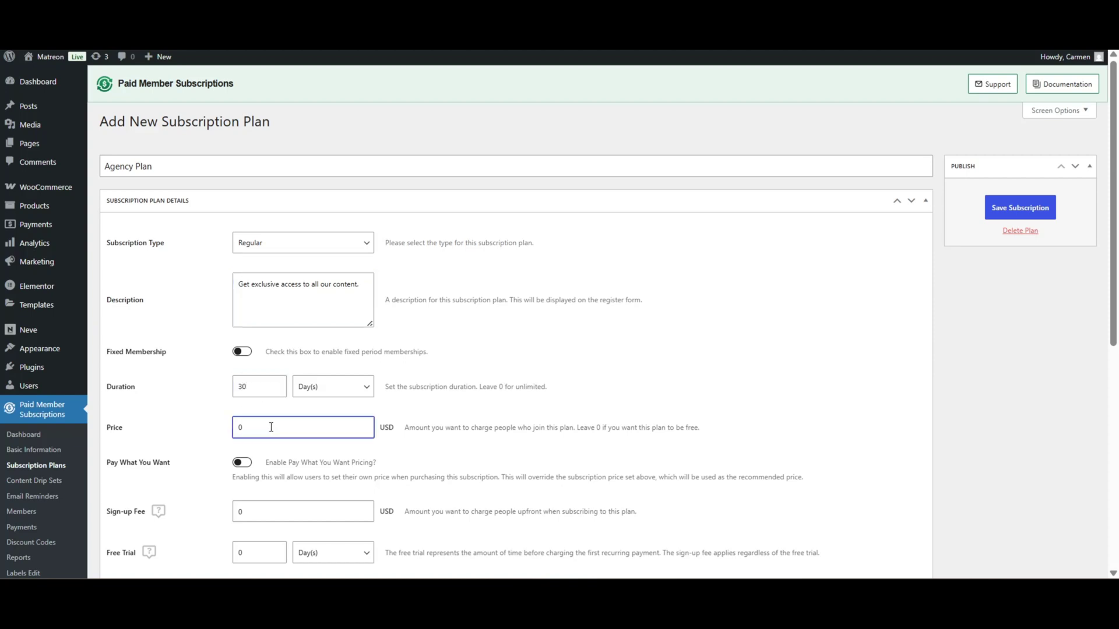
{"action": "left_click", "coordinate": [1020, 207]}
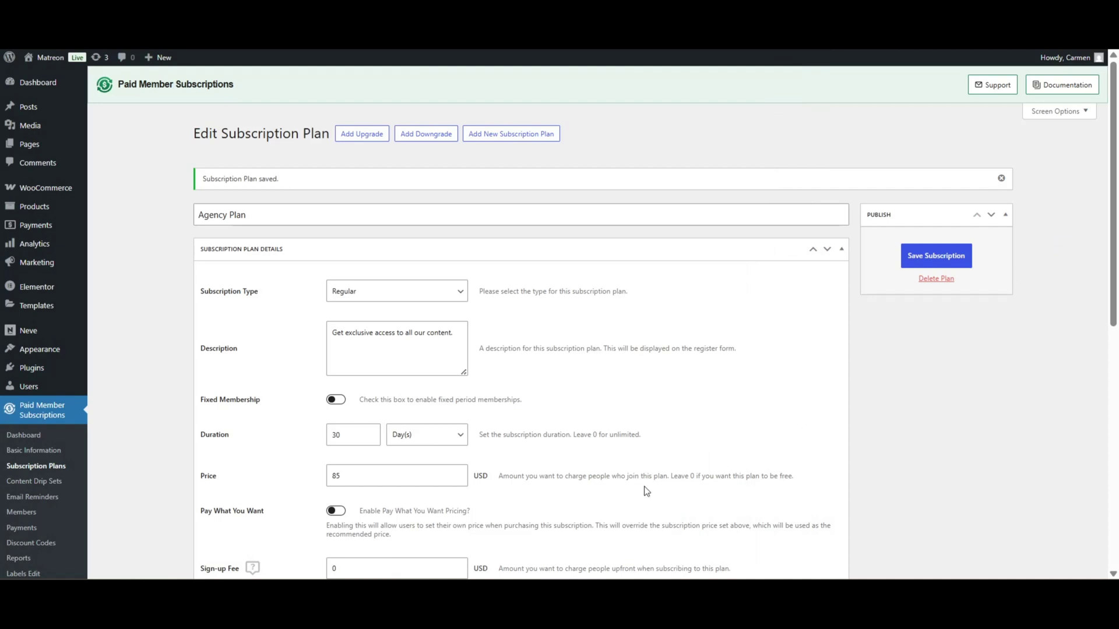
Enable the Manual/Offline, PayPal and Stripe payment gateways in the plugin's payment settings.
{"action": "scroll", "coordinate": [30, 521], "scroll_direction": "down", "scroll_amount": 1}
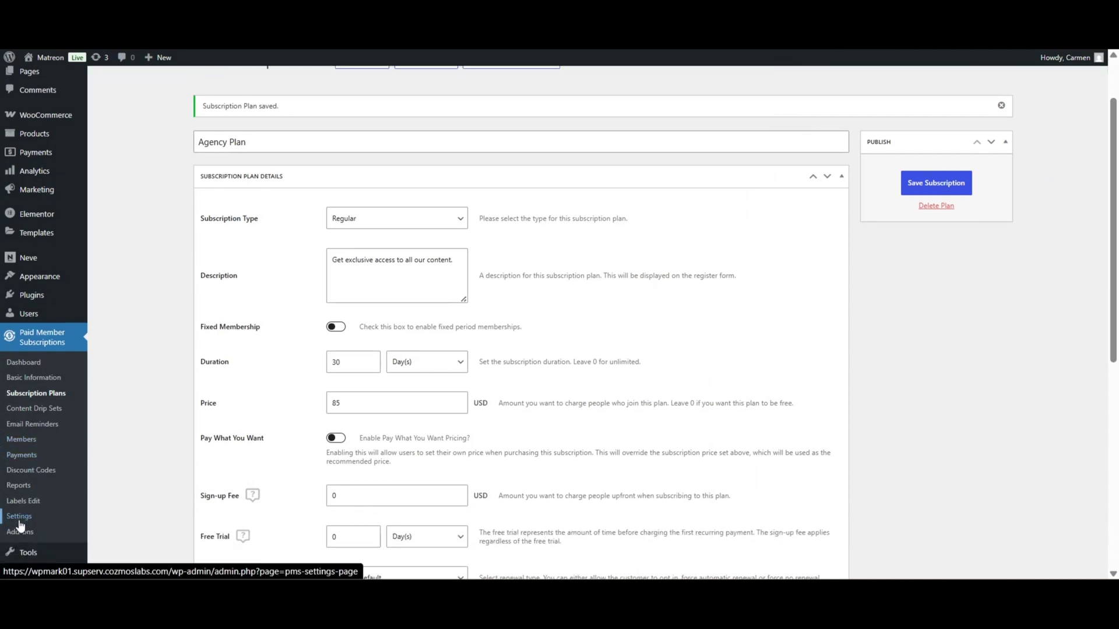
{"action": "left_click", "coordinate": [20, 522]}
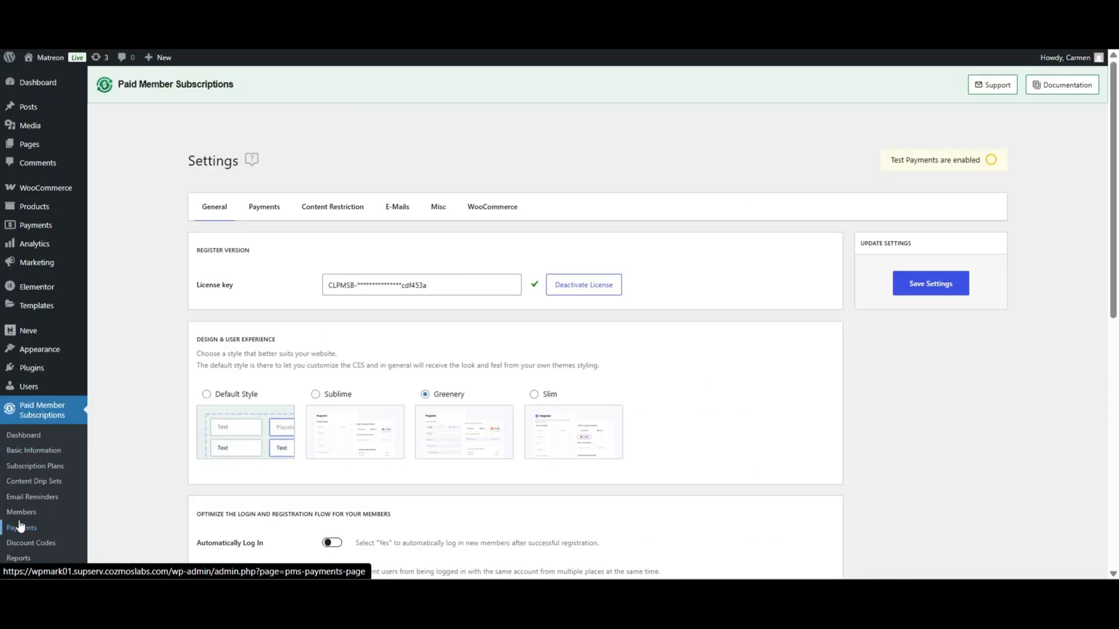
{"action": "left_click", "coordinate": [254, 211]}
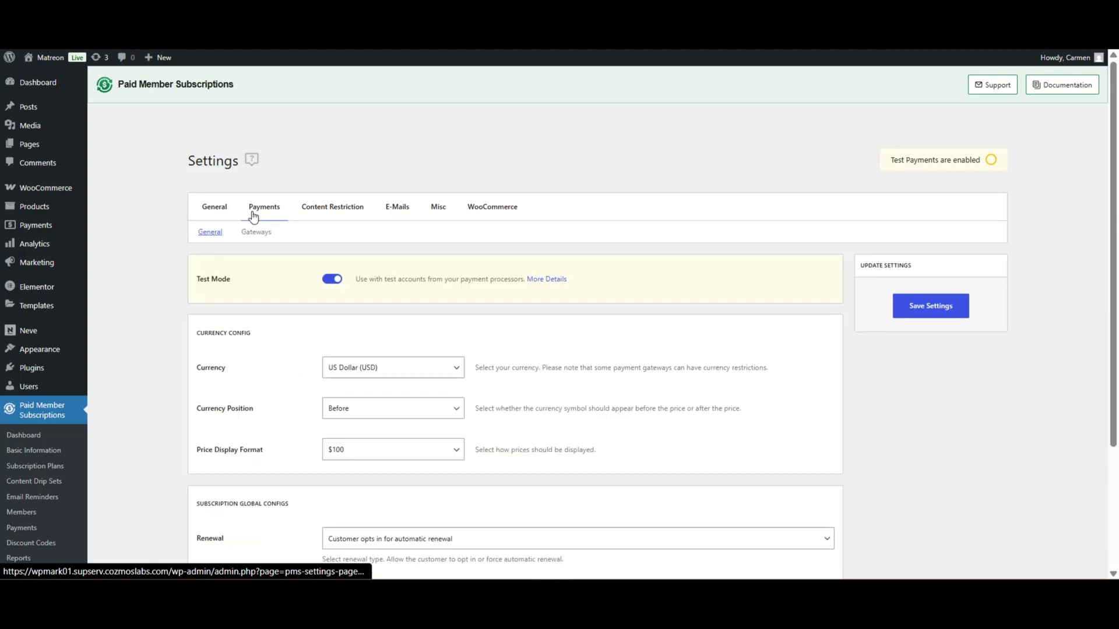
{"action": "left_click", "coordinate": [256, 231]}
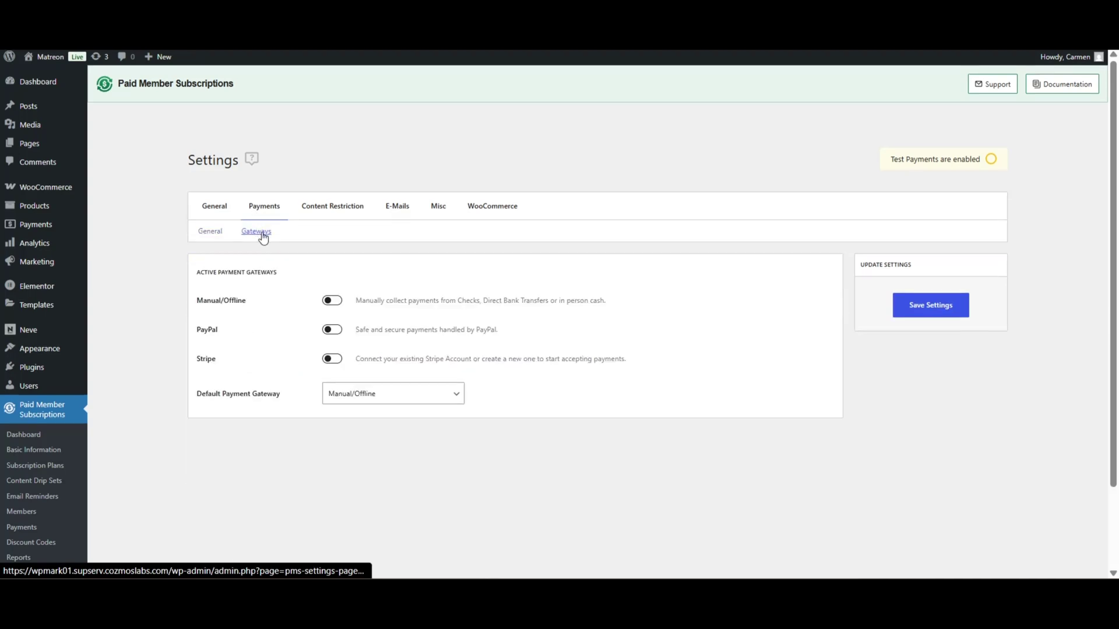
{"action": "left_click", "coordinate": [332, 302]}
{"action": "left_click", "coordinate": [333, 331]}
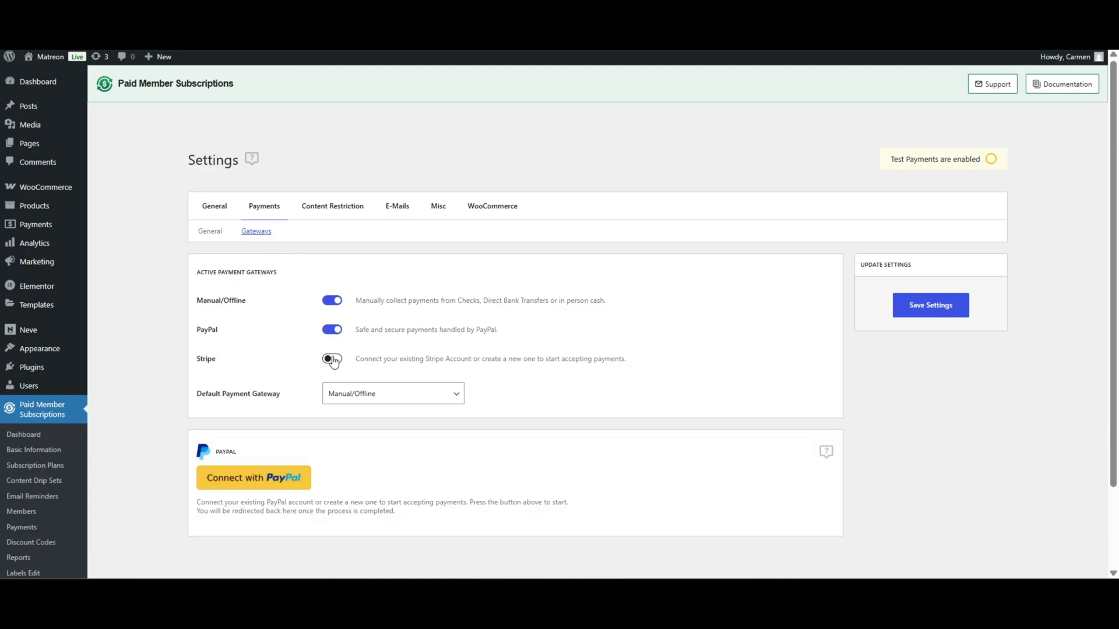
{"action": "left_click", "coordinate": [332, 359]}
Make PayPal the default payment gateway and start connecting a PayPal account.
{"action": "scroll", "coordinate": [379, 349], "scroll_direction": "down", "scroll_amount": 1}
{"action": "left_click", "coordinate": [455, 322]}
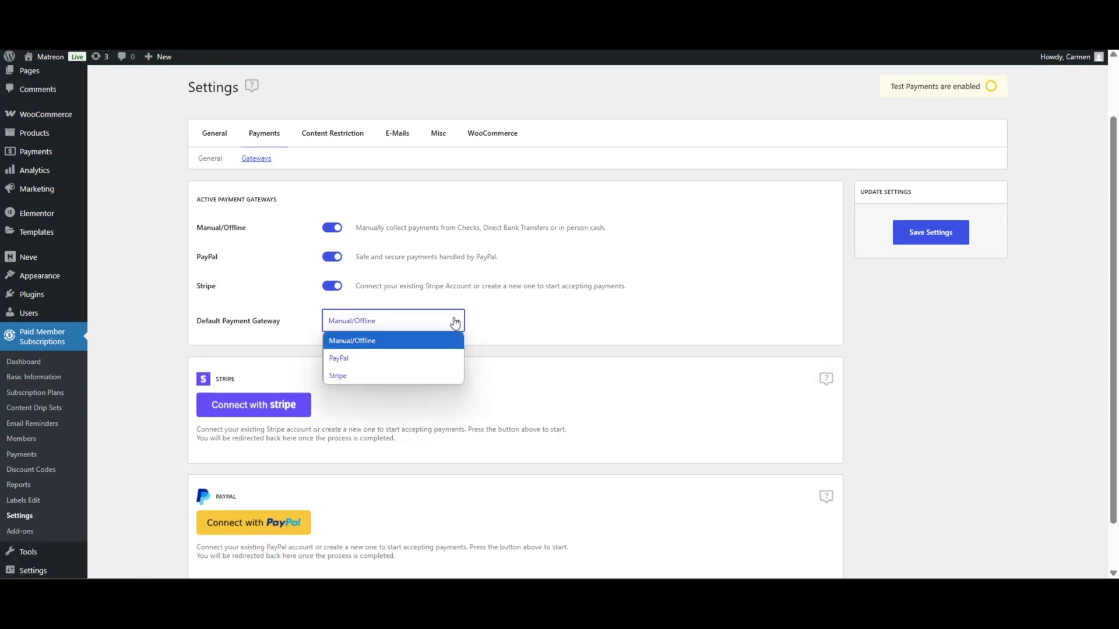
{"action": "left_click", "coordinate": [353, 359]}
{"action": "scroll", "coordinate": [356, 362], "scroll_direction": "down", "scroll_amount": 1}
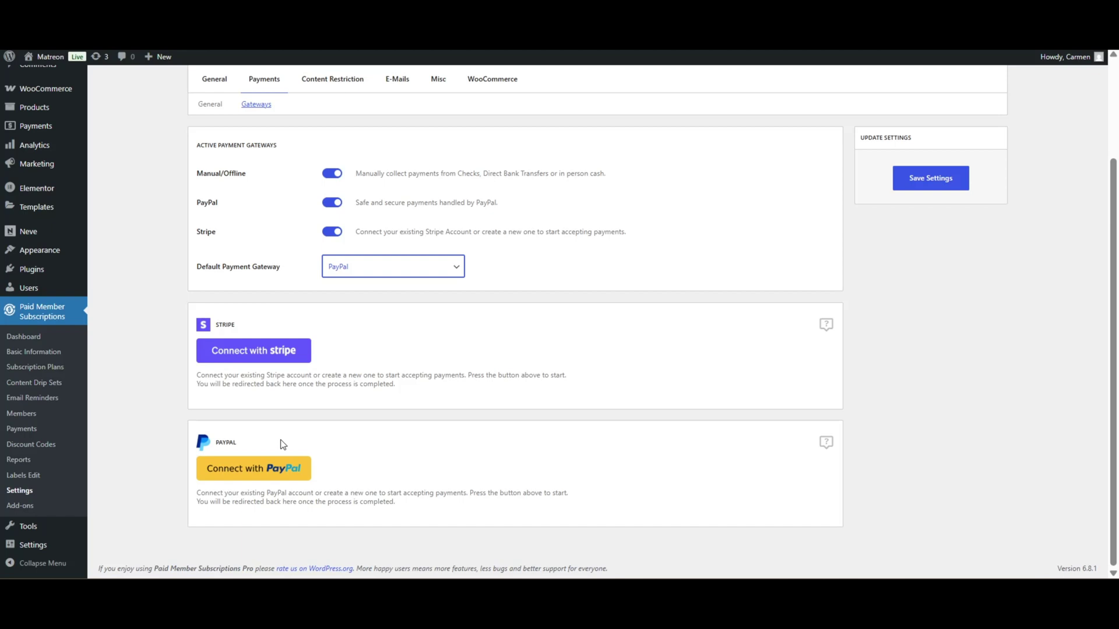
{"action": "left_click", "coordinate": [260, 474]}
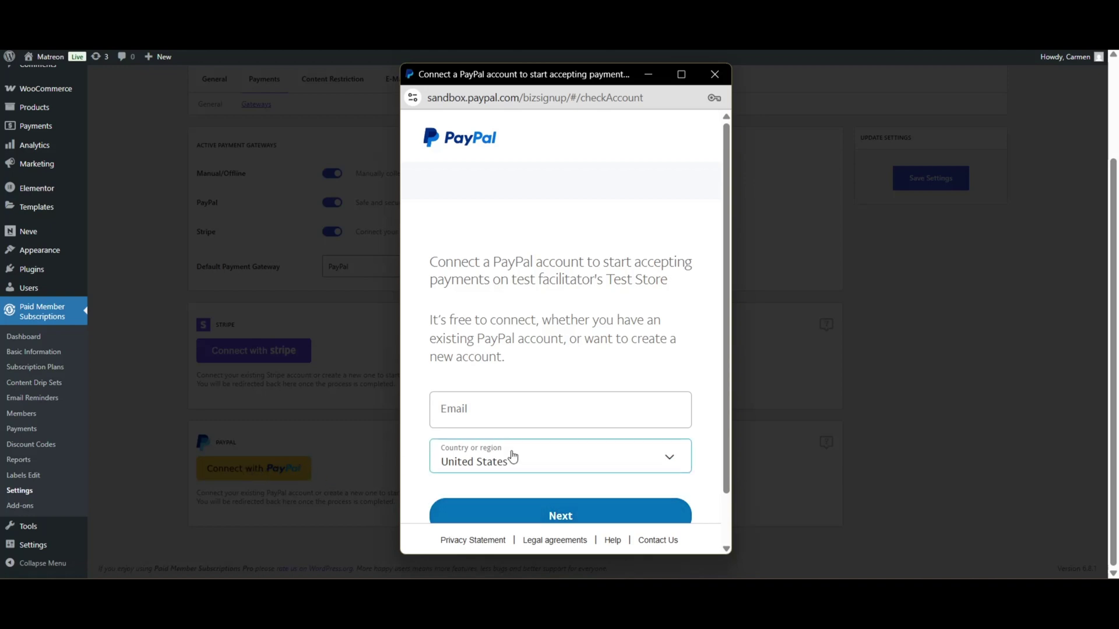
Enter a test email address in the PayPal connection form and continue.
{"action": "scroll", "coordinate": [512, 455], "scroll_direction": "down", "scroll_amount": 1}
{"action": "left_click", "coordinate": [512, 352]}
{"action": "type", "text": "test"}
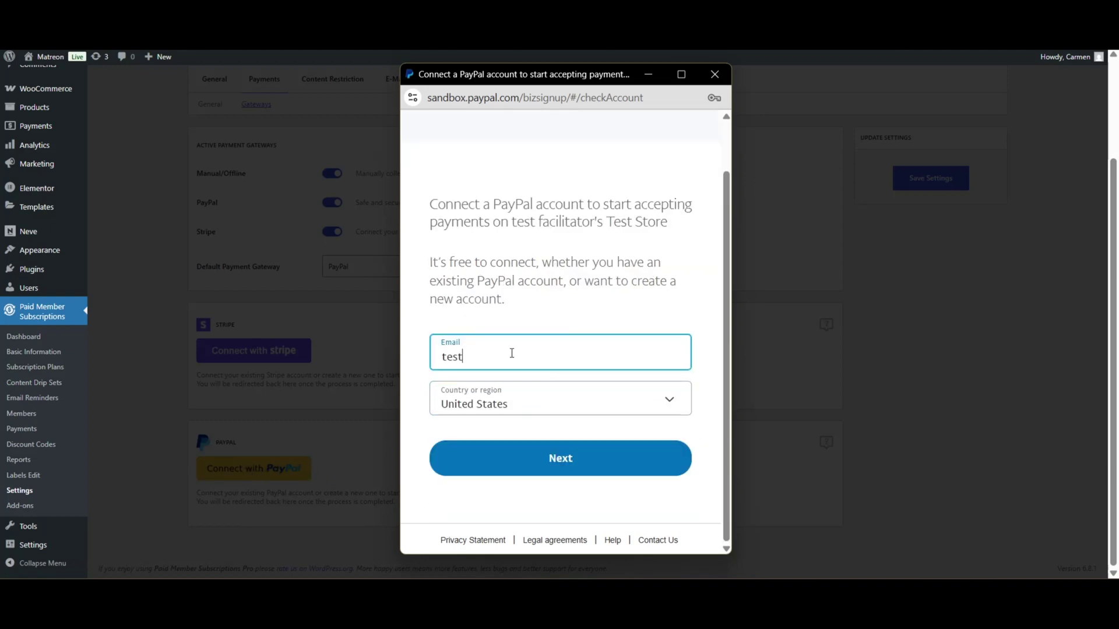
{"action": "type", "text": "@email.com"}
{"action": "left_click", "coordinate": [560, 456]}
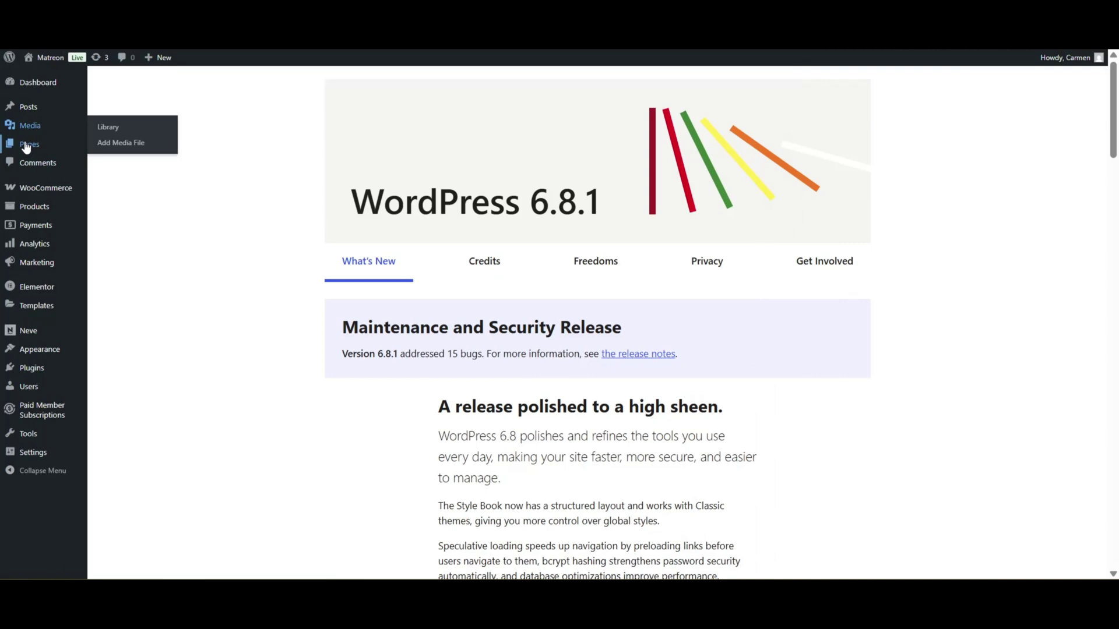
Create a new page titled 'Join' and insert the PMS Register block, found by searching 'regi'.
{"action": "mouse_move", "coordinate": [58, 148]}
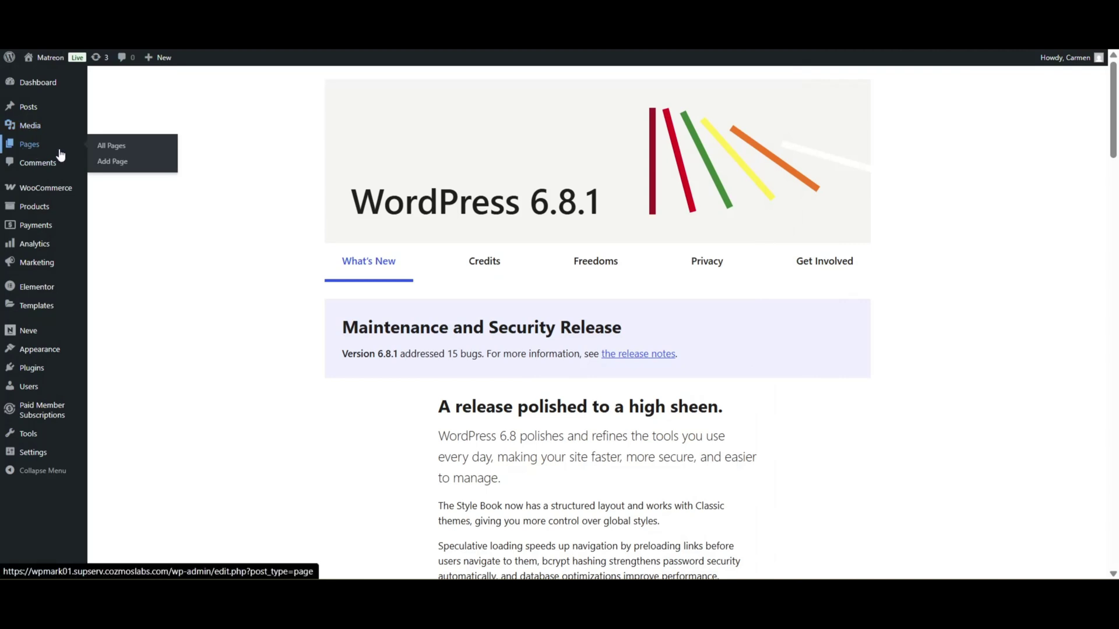
{"action": "left_click", "coordinate": [128, 167]}
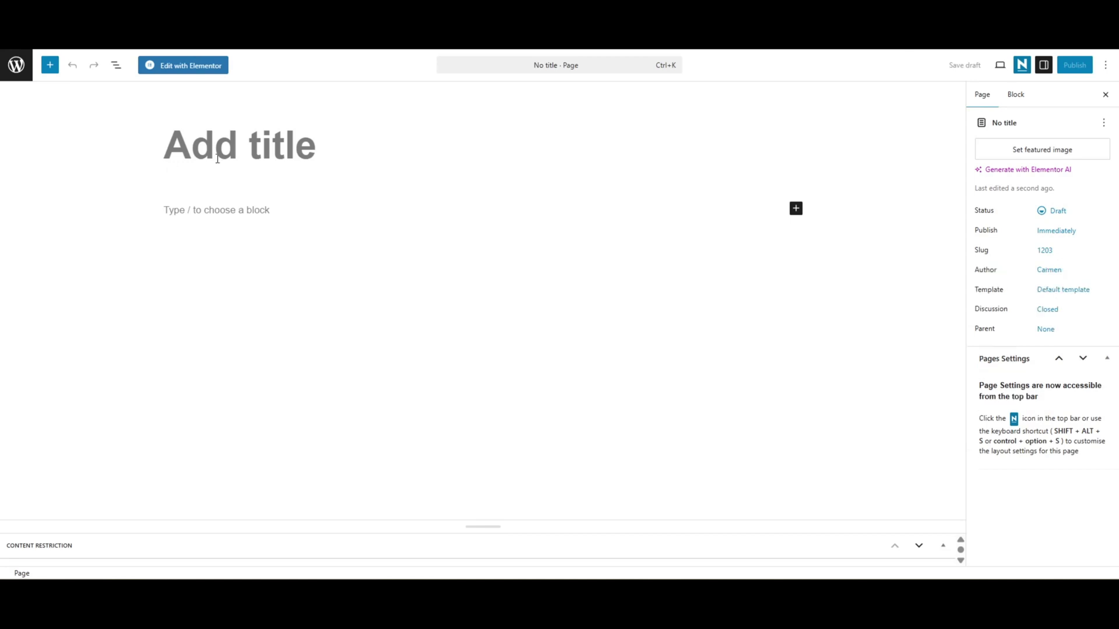
{"action": "type", "text": "Join"}
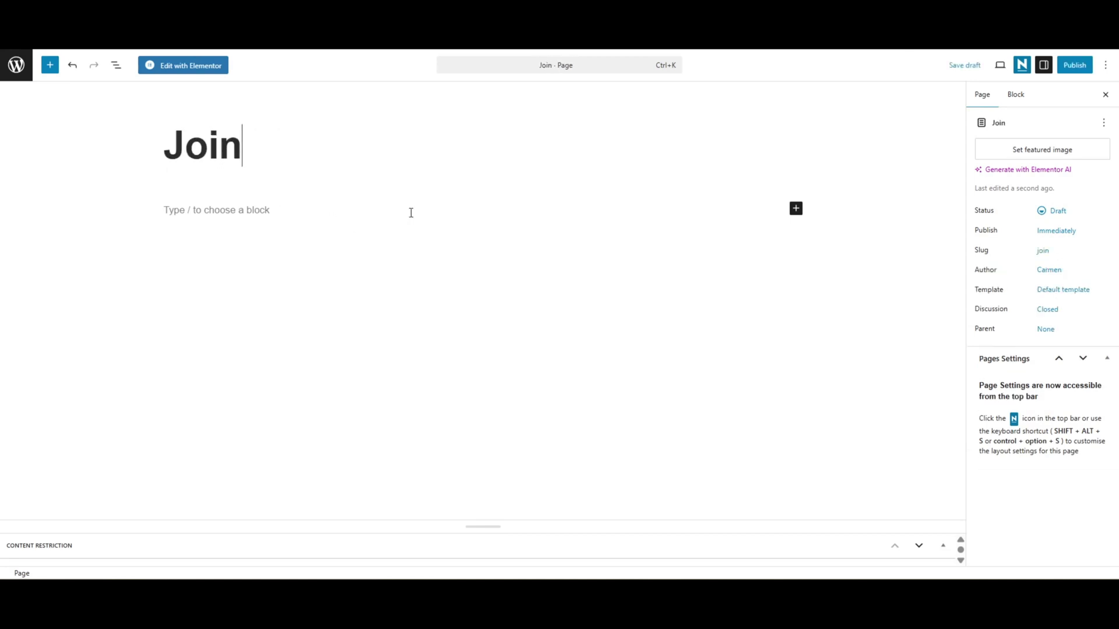
{"action": "left_click", "coordinate": [411, 212]}
{"action": "left_click", "coordinate": [795, 193]}
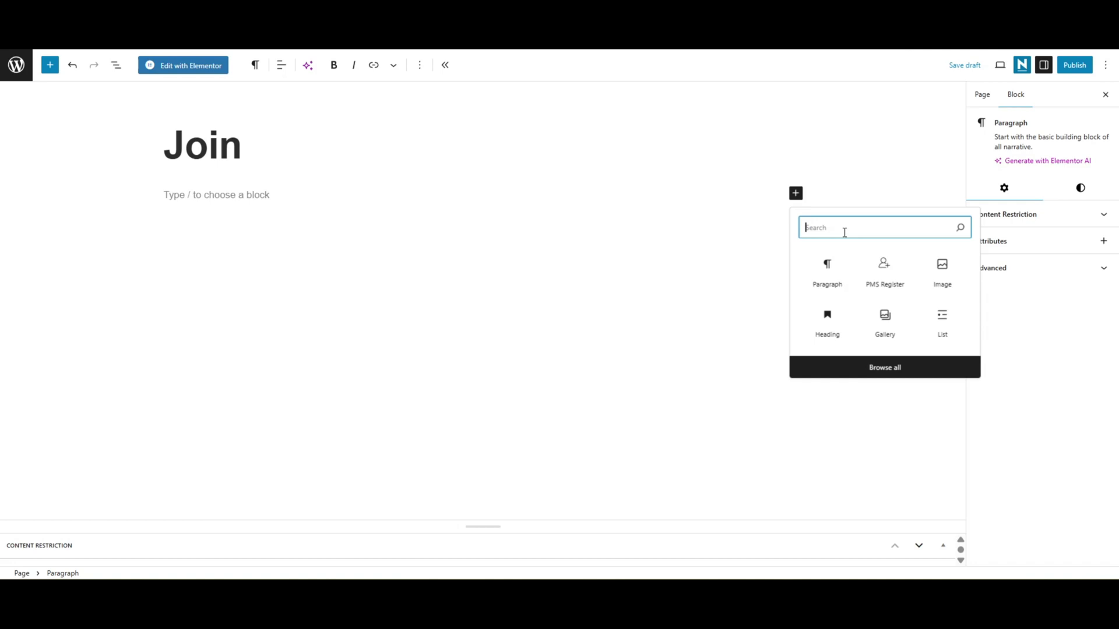
{"action": "type", "text": "register"}
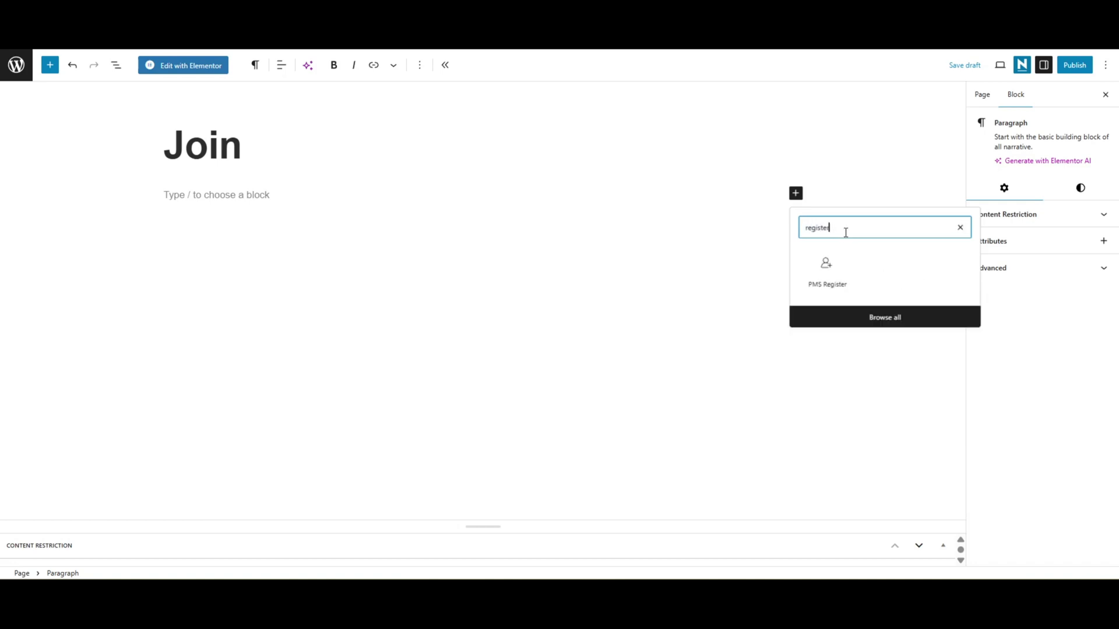
{"action": "left_click", "coordinate": [829, 274]}
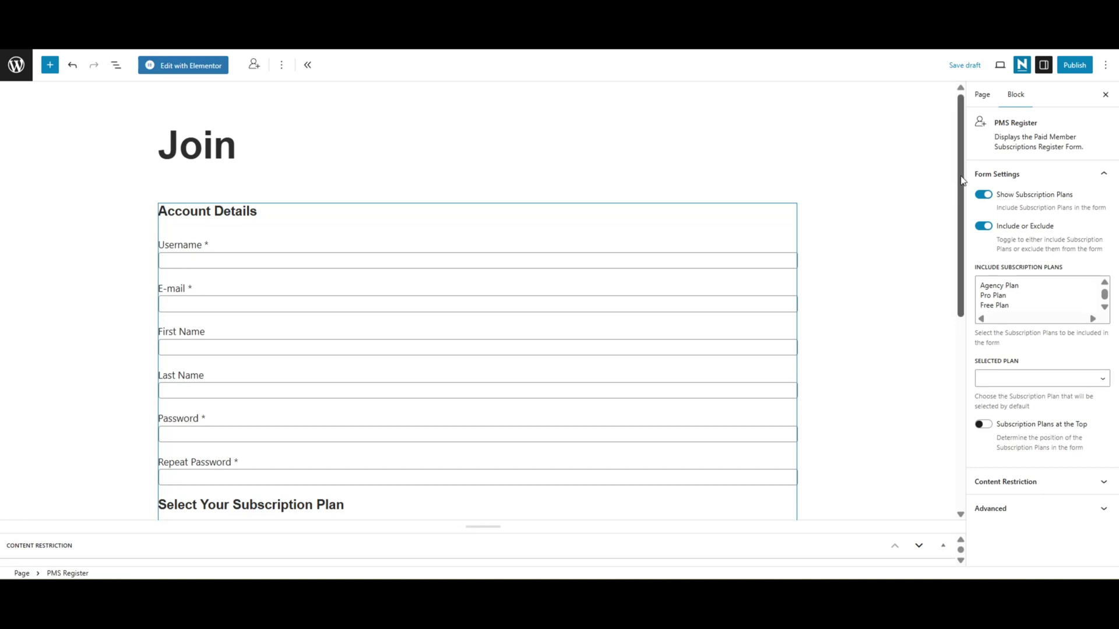
Try the PMS Register plan toggles, keeping plans shown and placed below account details.
{"action": "left_click", "coordinate": [942, 205]}
{"action": "scroll", "coordinate": [953, 275], "scroll_direction": "down", "scroll_amount": 3}
{"action": "scroll", "coordinate": [951, 292], "scroll_direction": "down", "scroll_amount": 2}
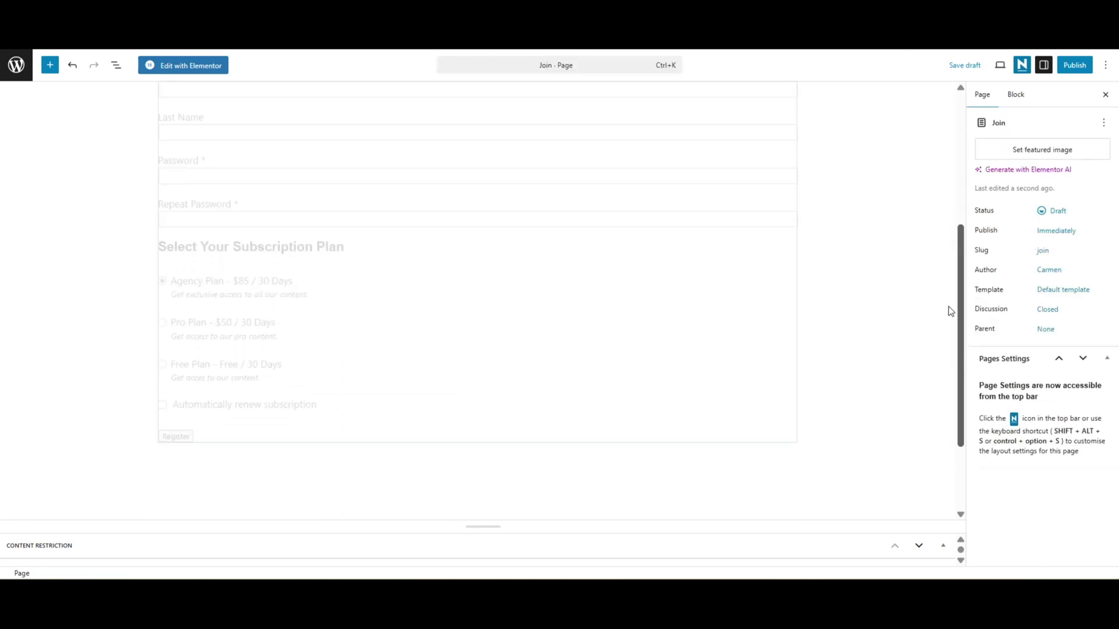
{"action": "left_click", "coordinate": [726, 298]}
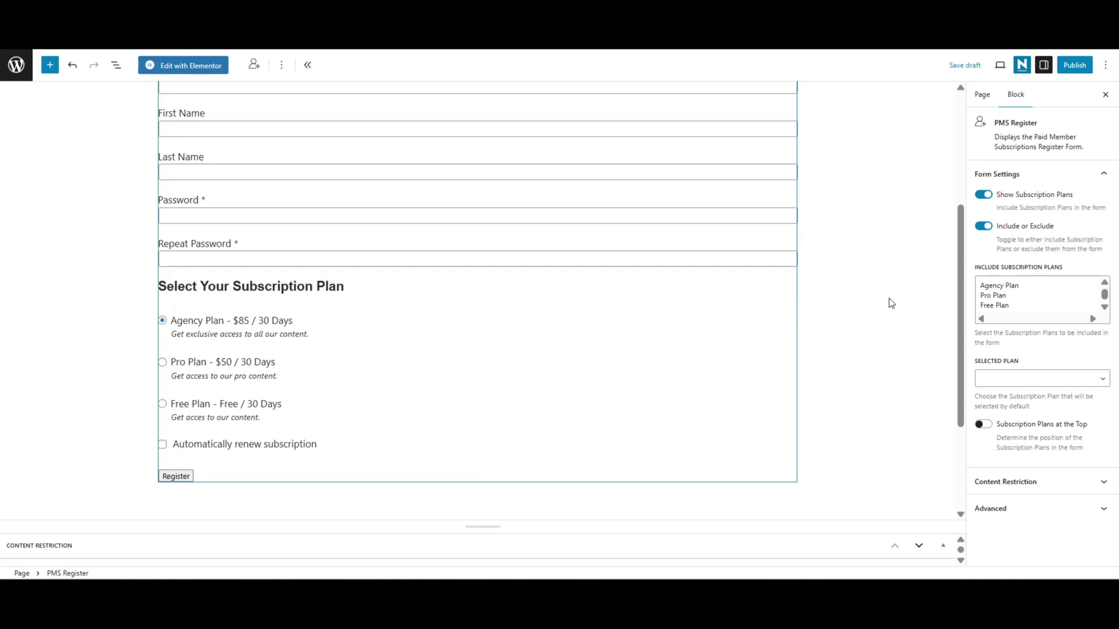
{"action": "left_click", "coordinate": [980, 198]}
{"action": "left_click", "coordinate": [983, 199]}
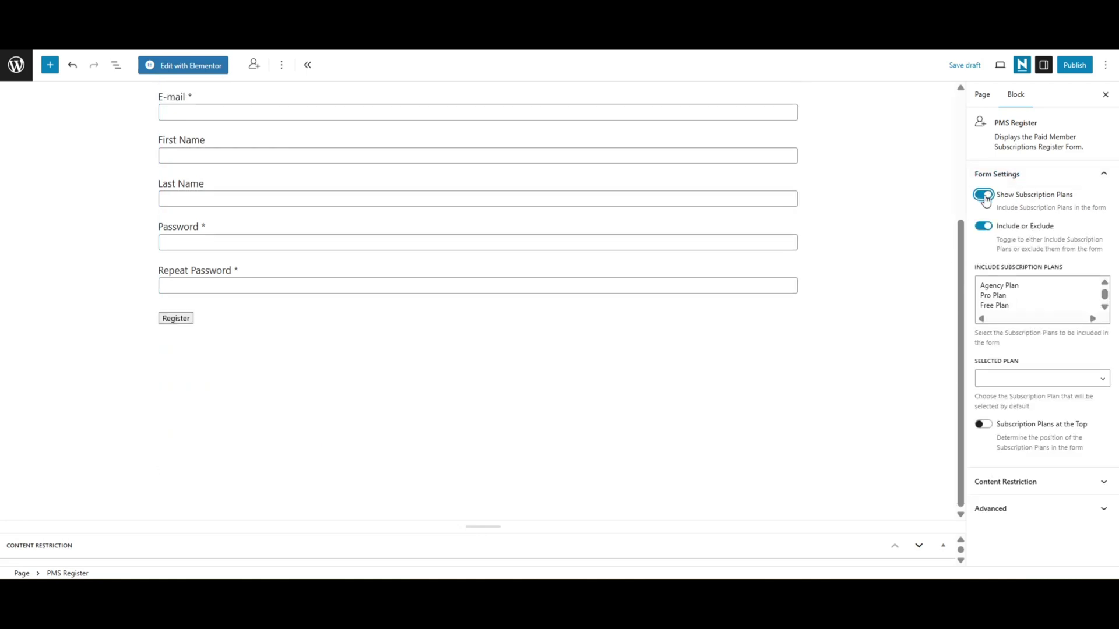
{"action": "left_click", "coordinate": [983, 424]}
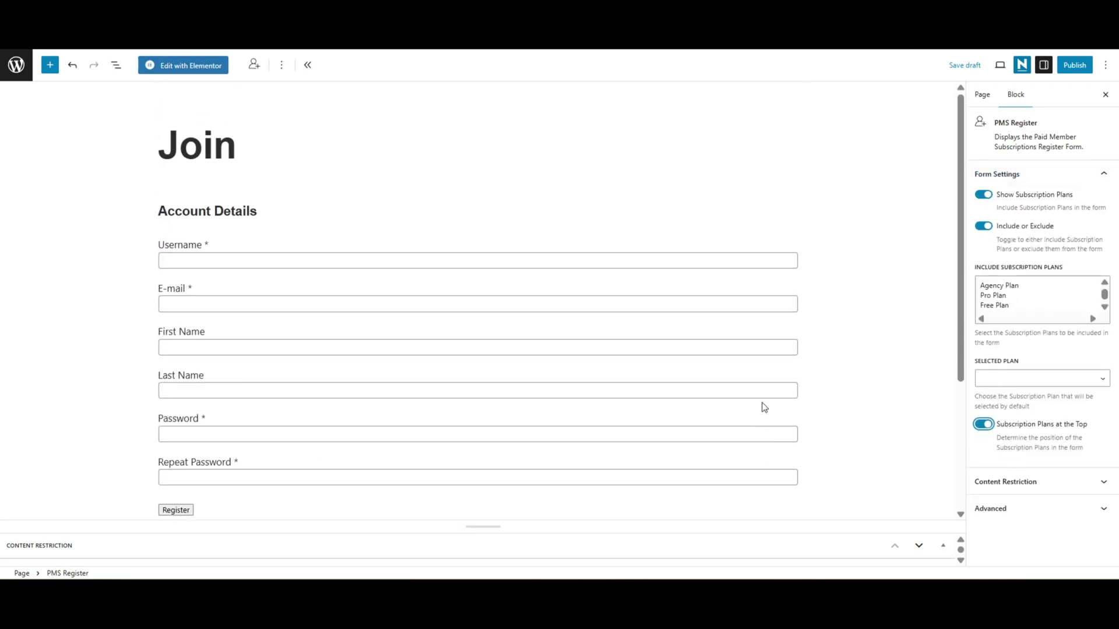
{"action": "scroll", "coordinate": [787, 379], "scroll_direction": "down", "scroll_amount": 1}
{"action": "left_click", "coordinate": [984, 426]}
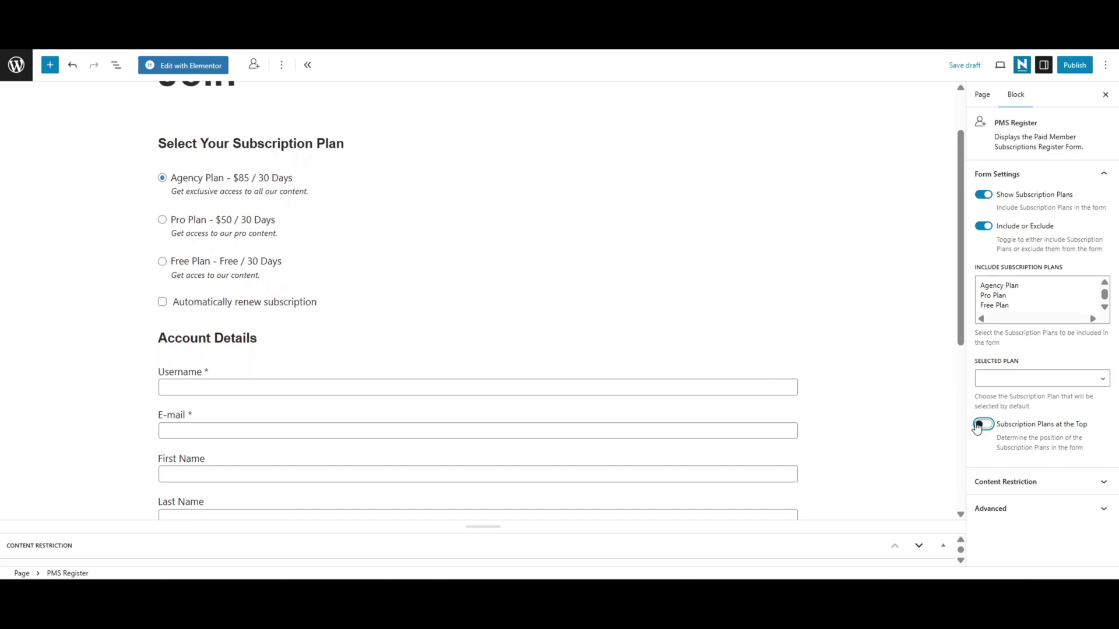
Publish the Join page.
{"action": "scroll", "coordinate": [652, 337], "scroll_direction": "down", "scroll_amount": 4}
{"action": "scroll", "coordinate": [664, 362], "scroll_direction": "up", "scroll_amount": 4}
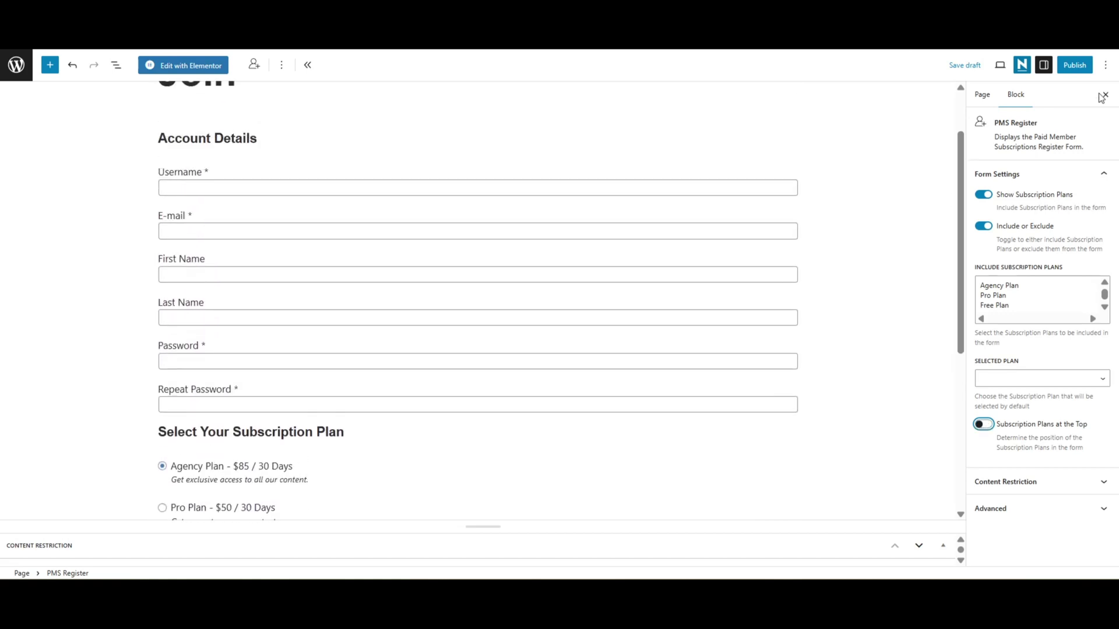
{"action": "left_click", "coordinate": [1075, 65]}
{"action": "left_click", "coordinate": [1072, 64]}
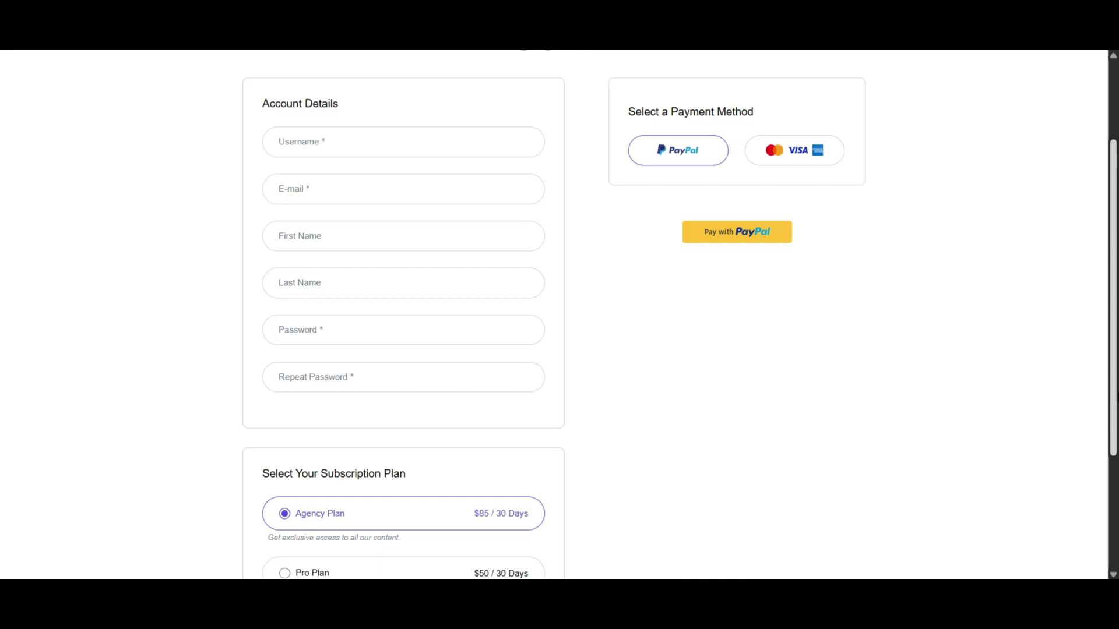
Choose the Mastercard/Visa card payment option on the live Join page.
{"action": "scroll", "coordinate": [559, 314], "scroll_direction": "down", "scroll_amount": 3}
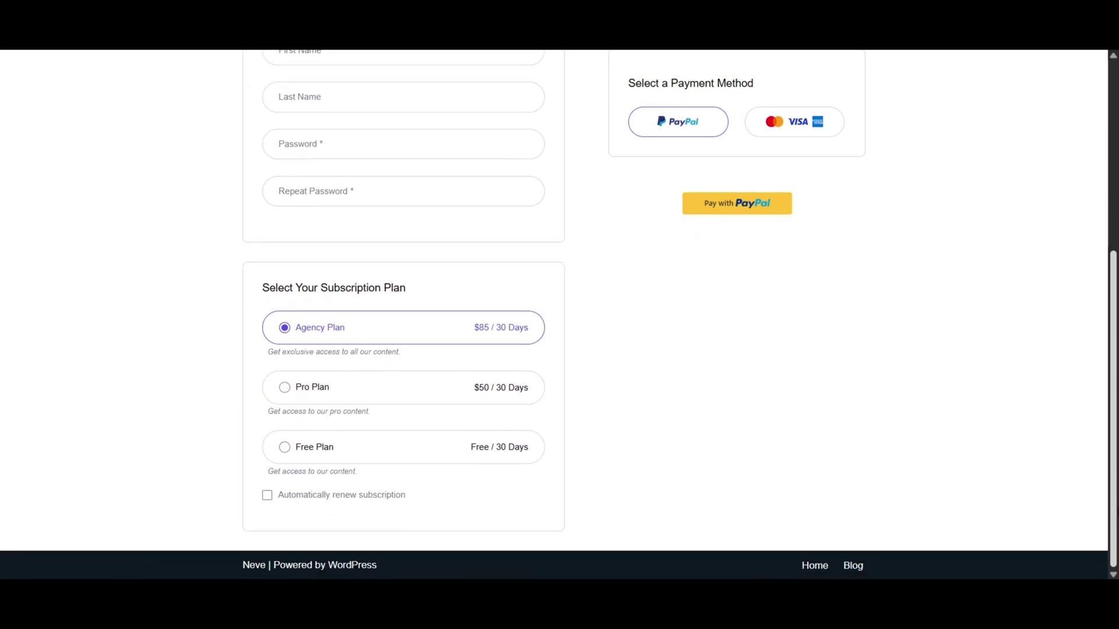
{"action": "scroll", "coordinate": [559, 315], "scroll_direction": "up", "scroll_amount": 5}
{"action": "left_click", "coordinate": [781, 284]}
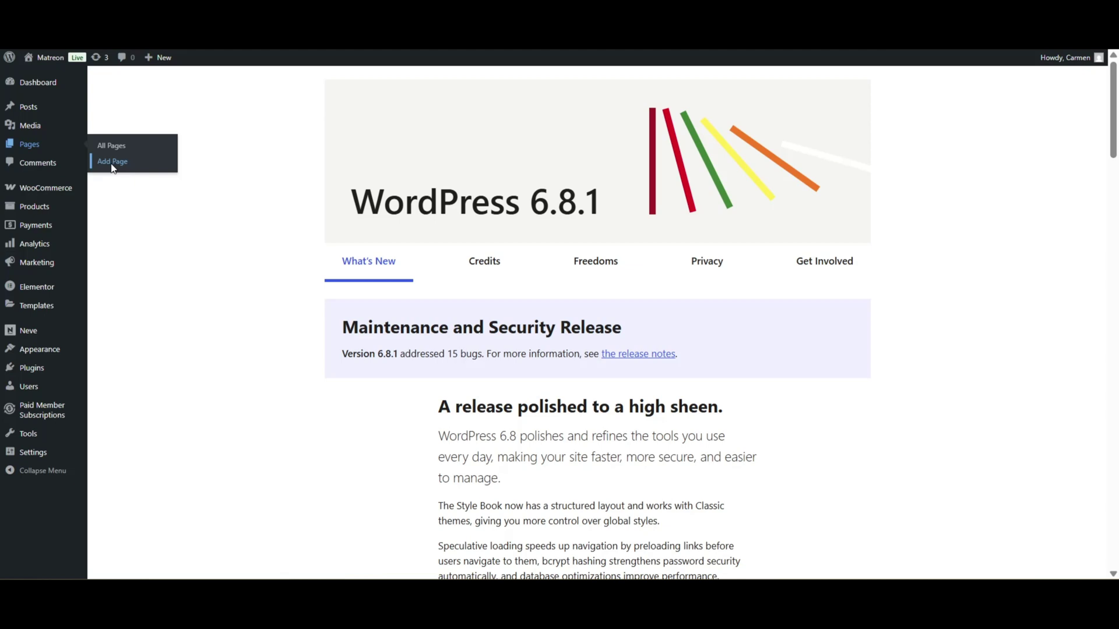
Create a page titled 'Login' with the PMS Login block and publish it.
{"action": "type", "text": "Login"}
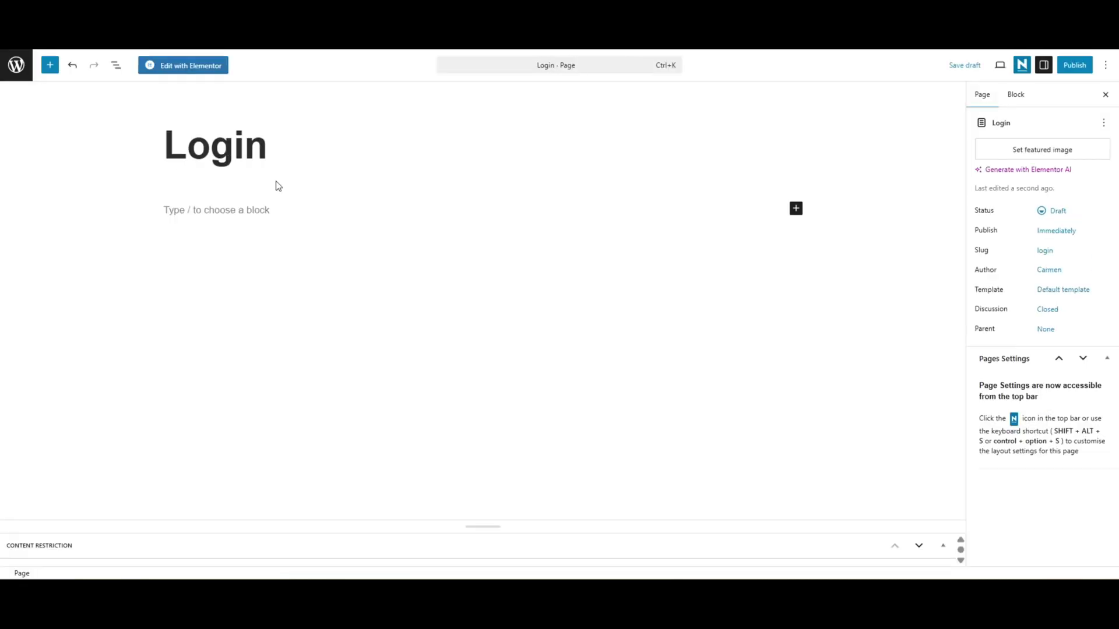
{"action": "key", "text": "Return"}
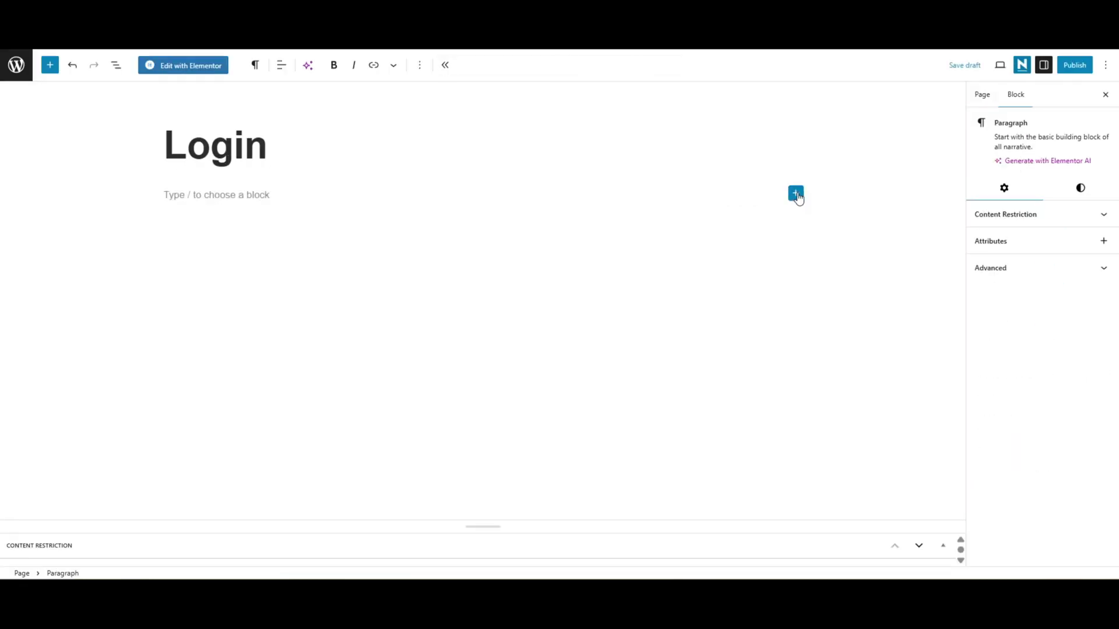
{"action": "left_click", "coordinate": [795, 193]}
{"action": "type", "text": "login"}
{"action": "left_click", "coordinate": [879, 260]}
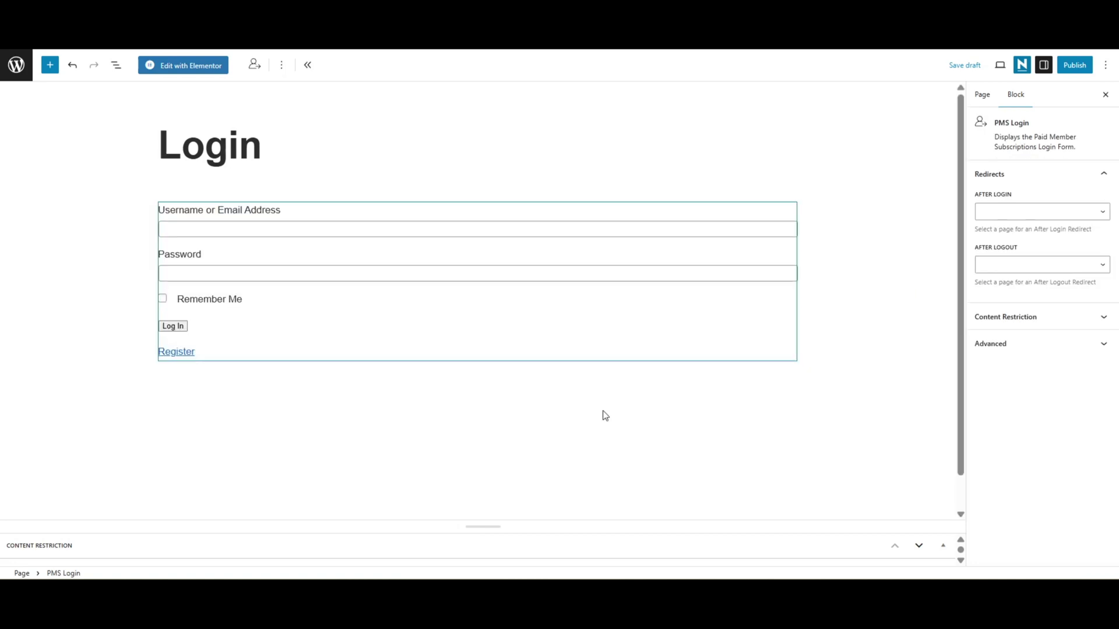
{"action": "left_click", "coordinate": [1077, 66]}
{"action": "left_click", "coordinate": [1080, 67]}
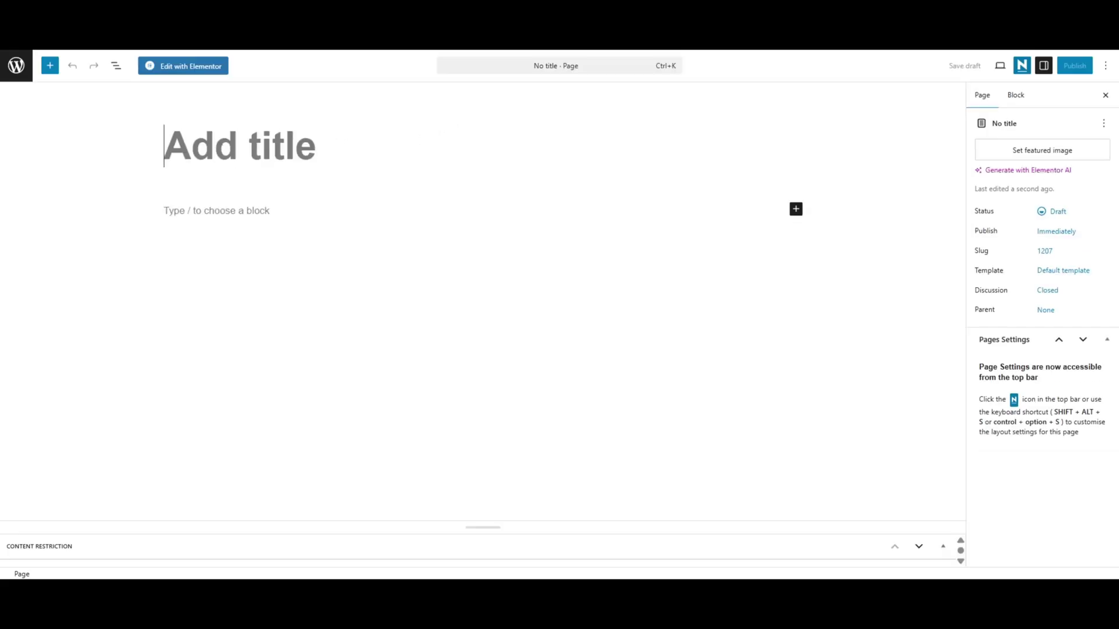
Title the new page 'My Account' and insert the PMS Account block below the title.
{"action": "type", "text": "My A"}
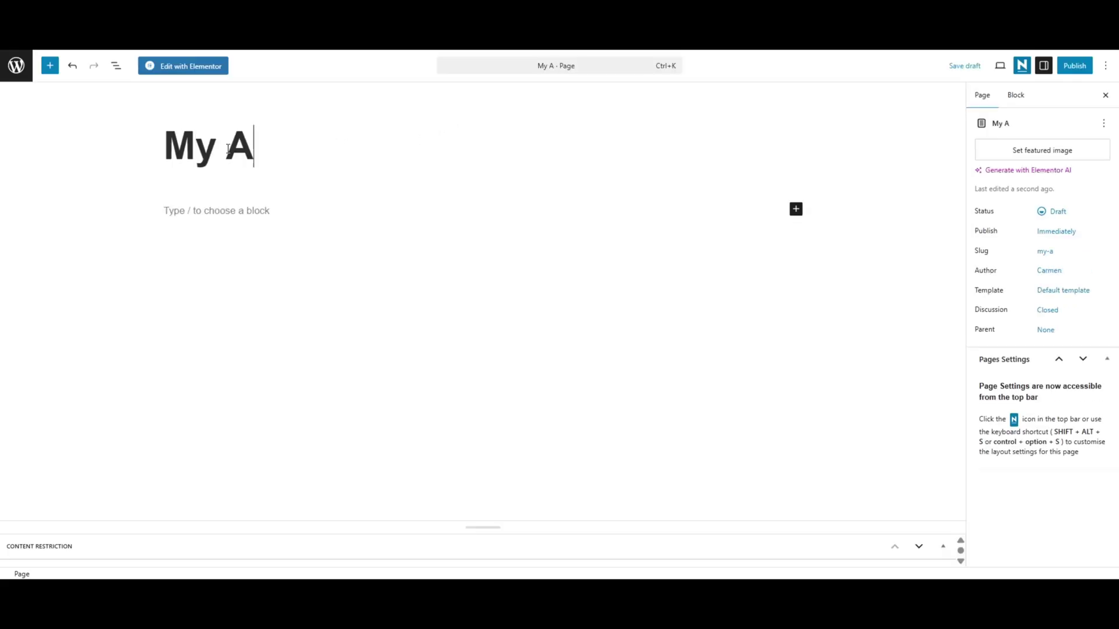
{"action": "type", "text": "ccount"}
{"action": "left_click", "coordinate": [319, 215]}
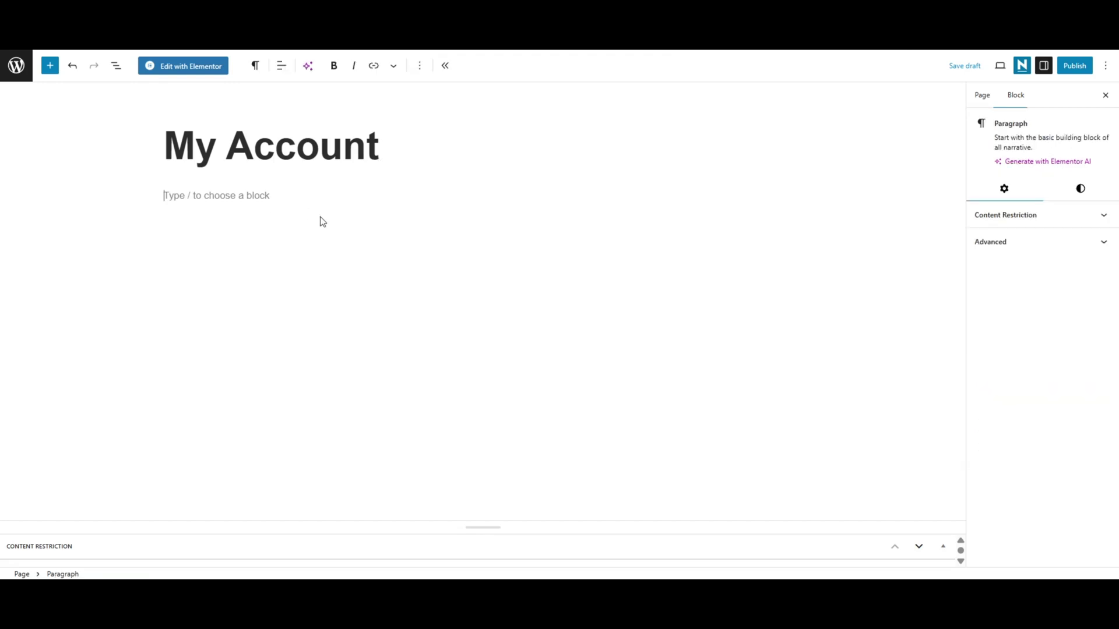
{"action": "left_click", "coordinate": [796, 194]}
{"action": "type", "text": "account"}
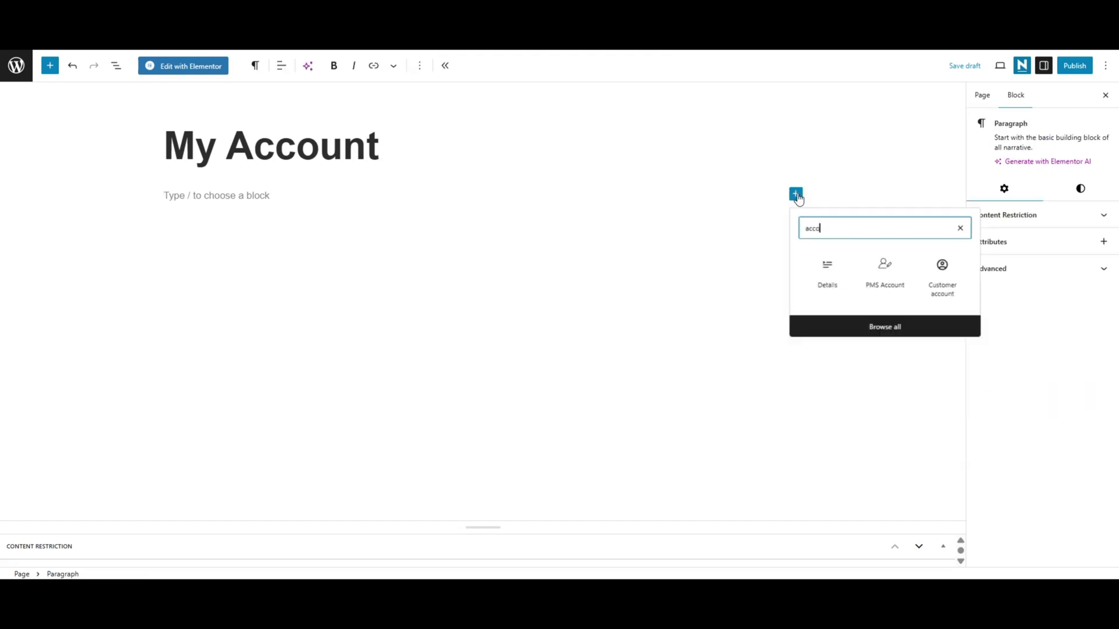
{"action": "left_click", "coordinate": [823, 275]}
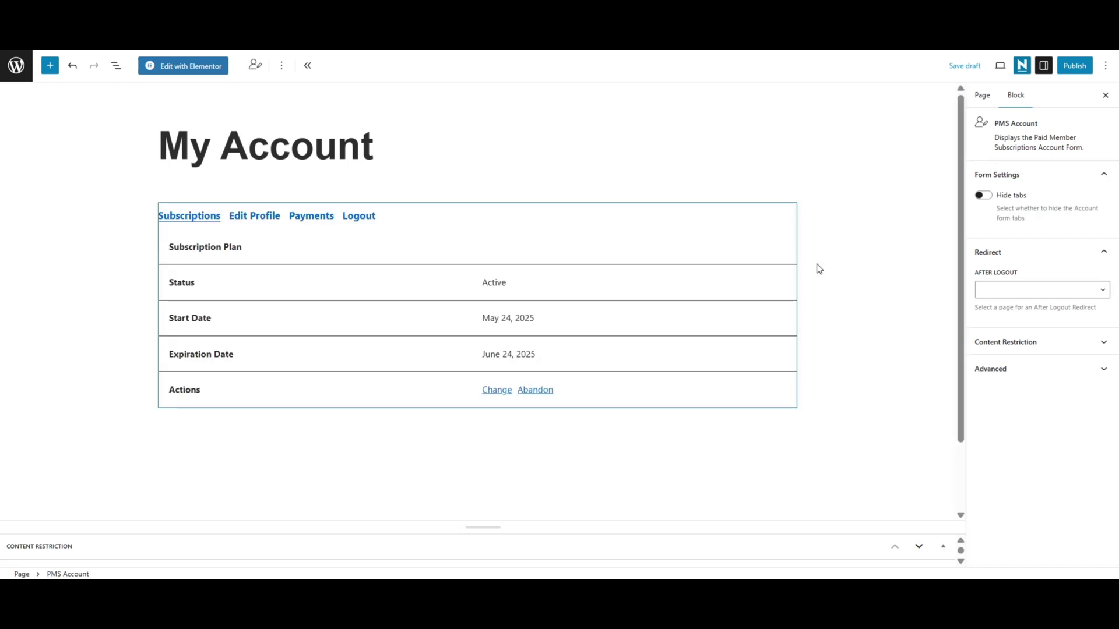
Set the PMS Account block's After Logout redirect to the Home page.
{"action": "left_click", "coordinate": [1104, 295]}
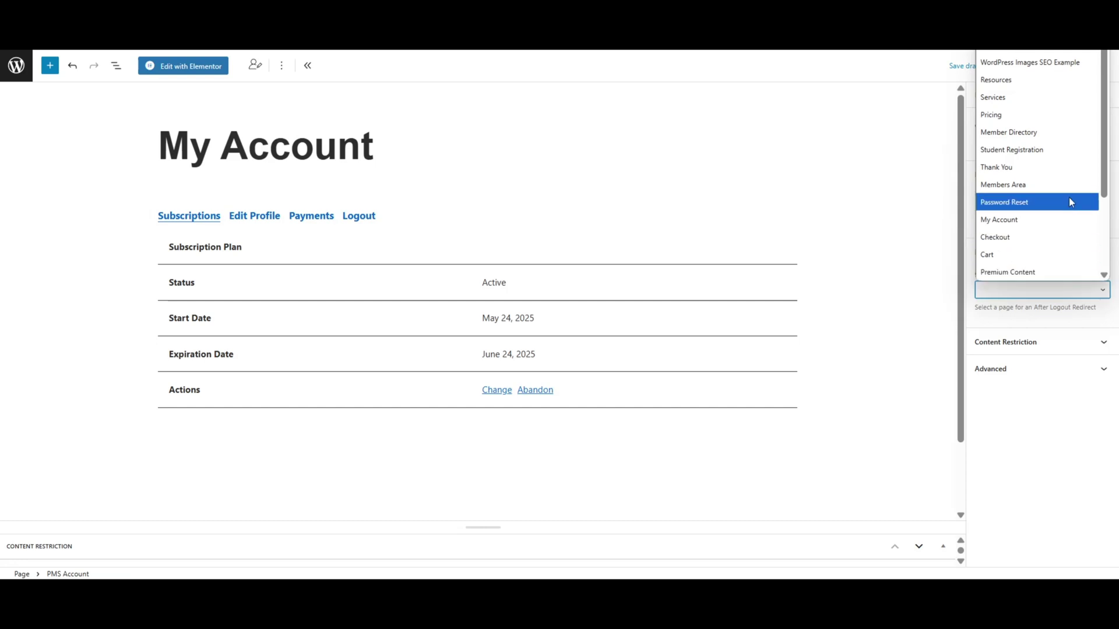
{"action": "left_click_drag", "start_coordinate": [1106, 124], "coordinate": [1106, 231]}
{"action": "left_click", "coordinate": [1066, 252]}
Confirm Publish in the pre-publish panel to make the My Account page live.
{"action": "left_click", "coordinate": [1075, 66]}
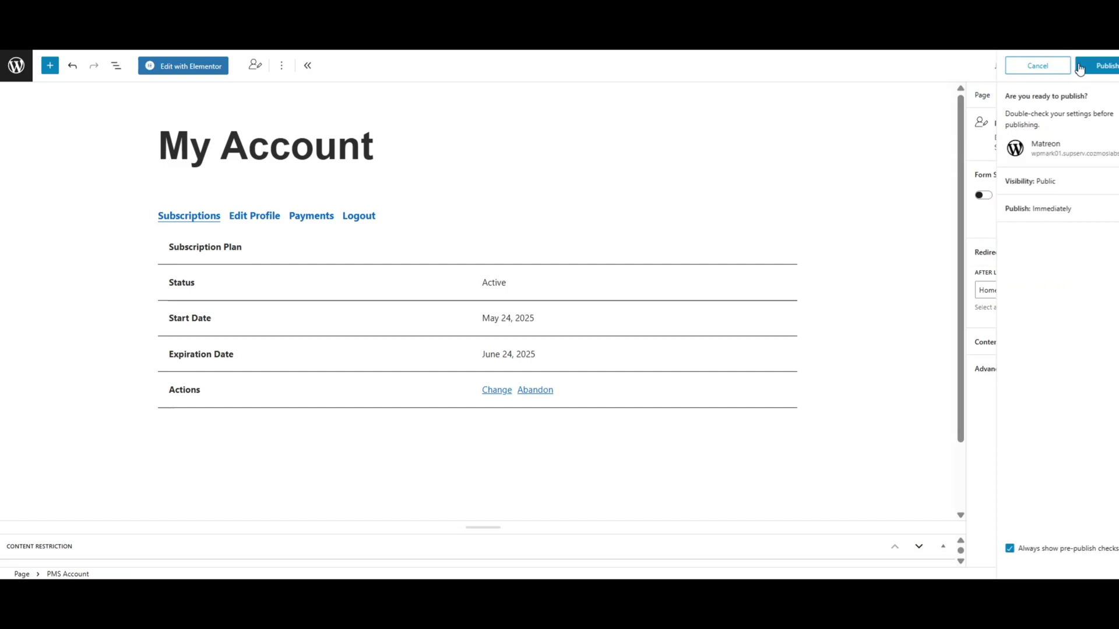